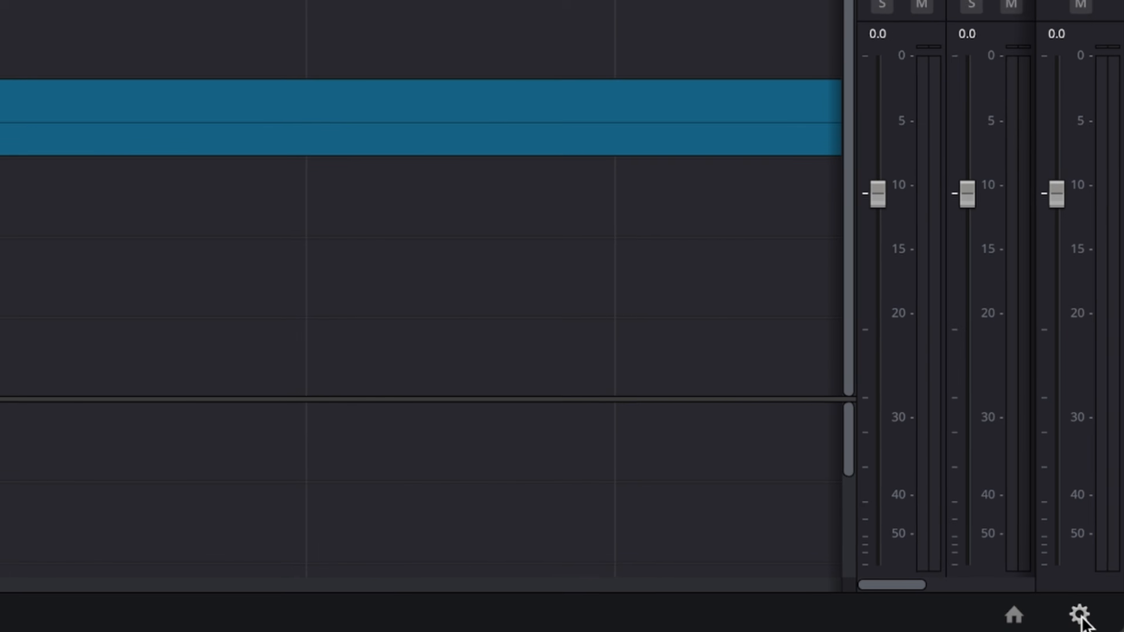
- In the project settings, set input scaling for mismatched resolution files to Scale entire image to fit and save
left_click(1104, 624)
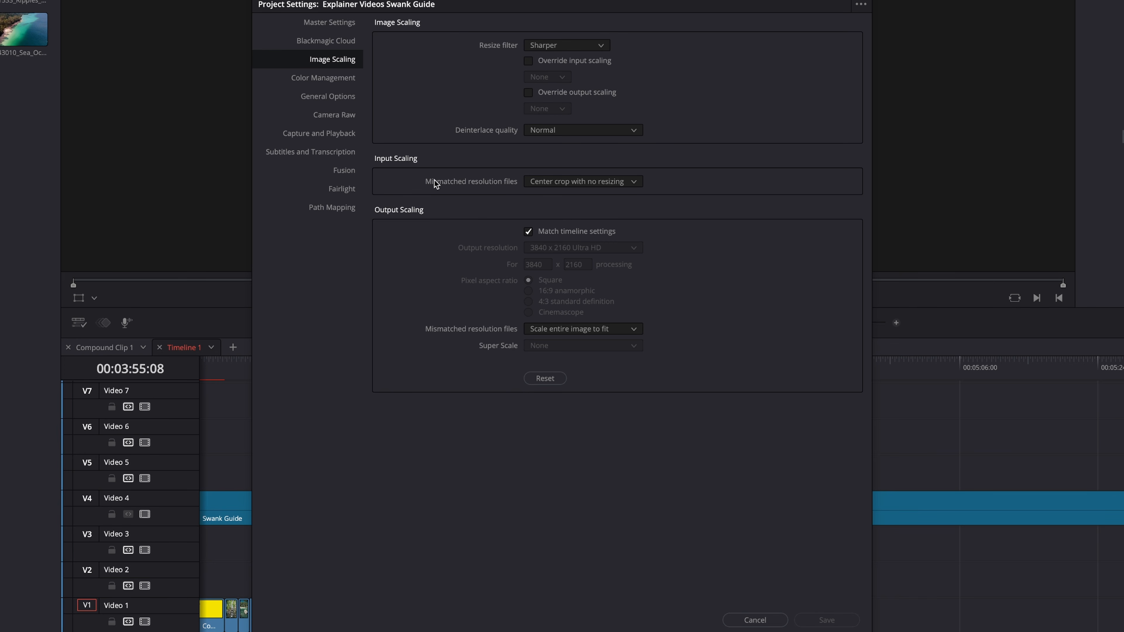
left_click(557, 181)
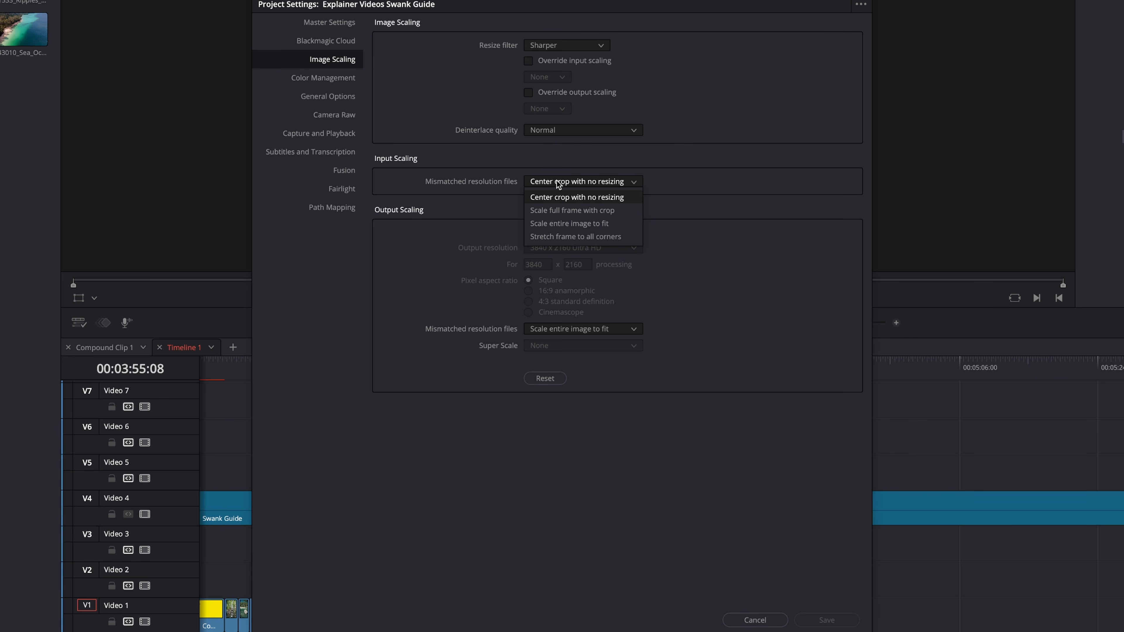
left_click(580, 224)
left_click(826, 619)
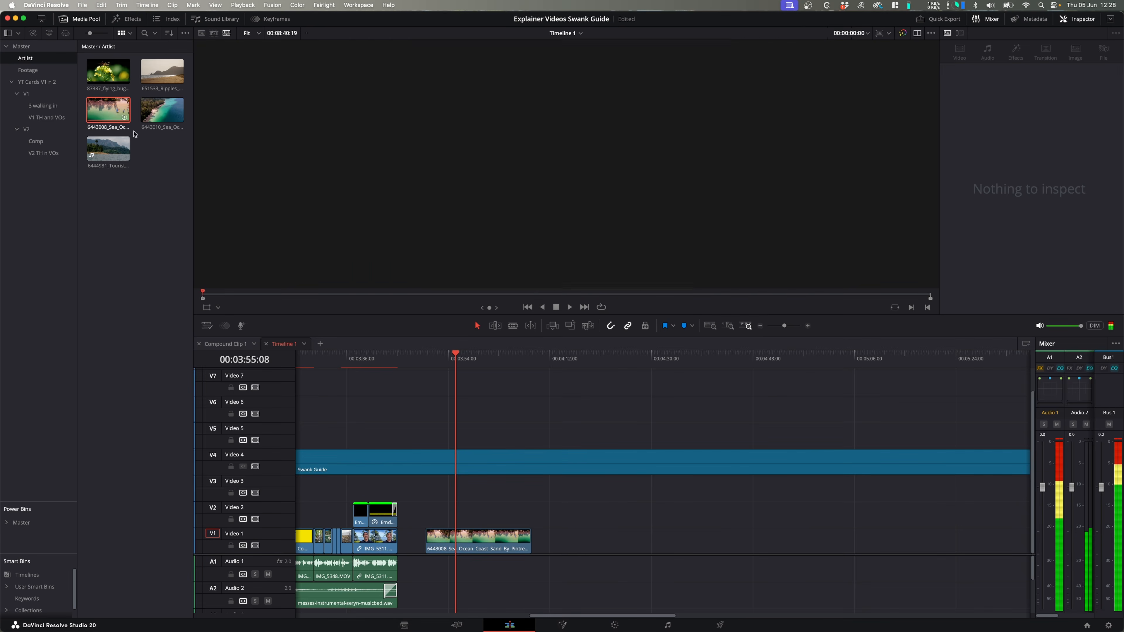
- Add the 6443010 sea clip to Video 1 at about 00:04:13, after the existing 6443008 clip
left_click(561, 360)
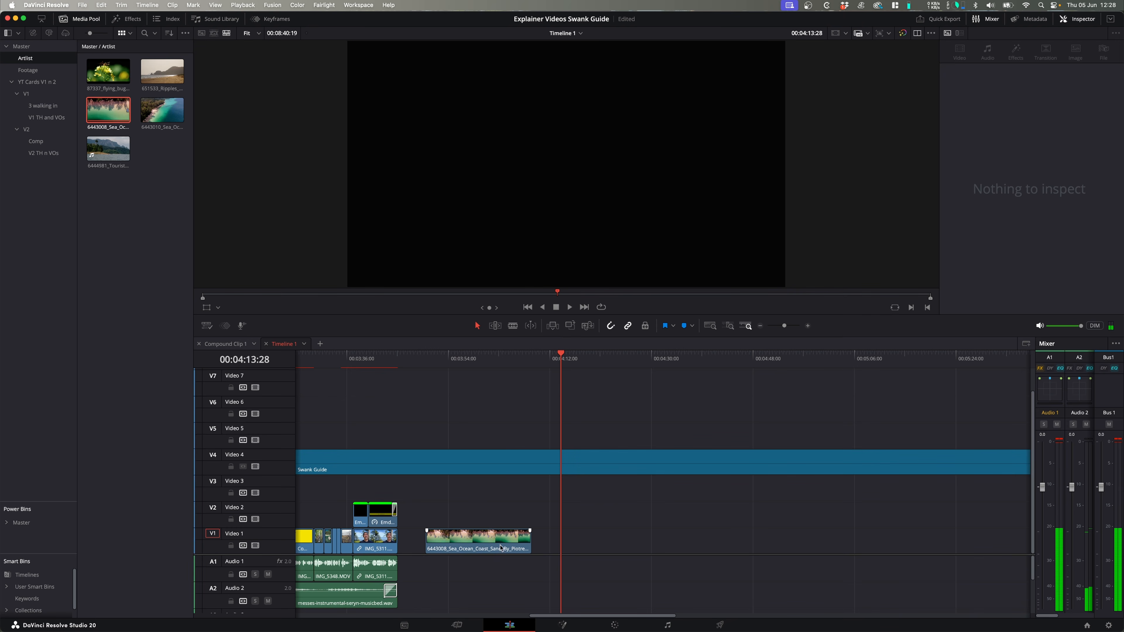
left_click_drag(162, 110, 564, 535)
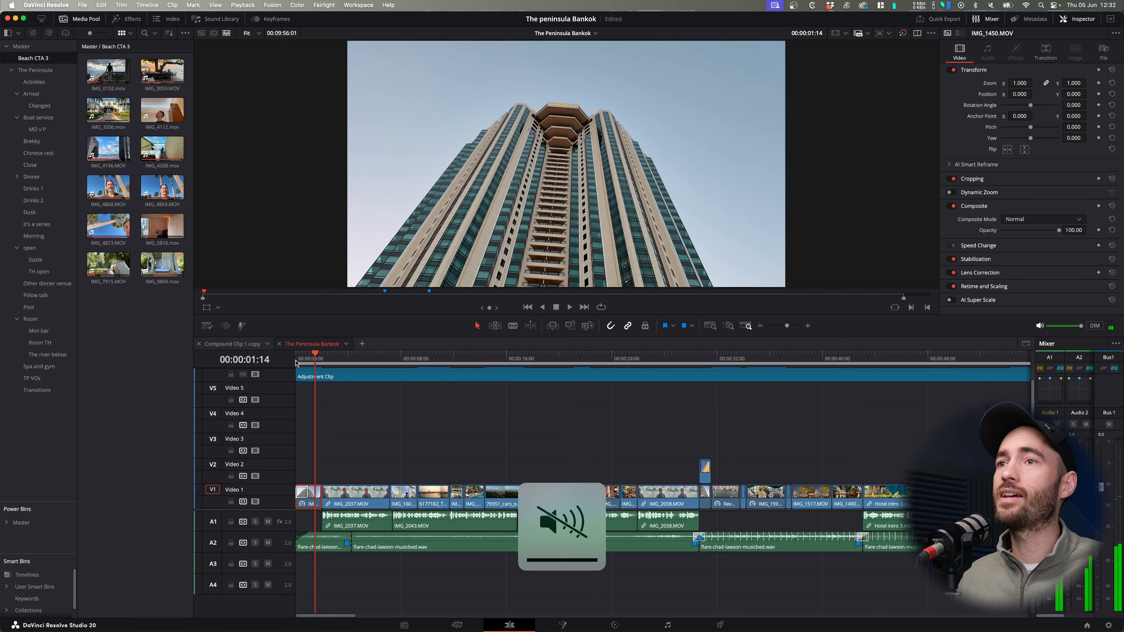
left_click_drag(305, 363, 388, 369)
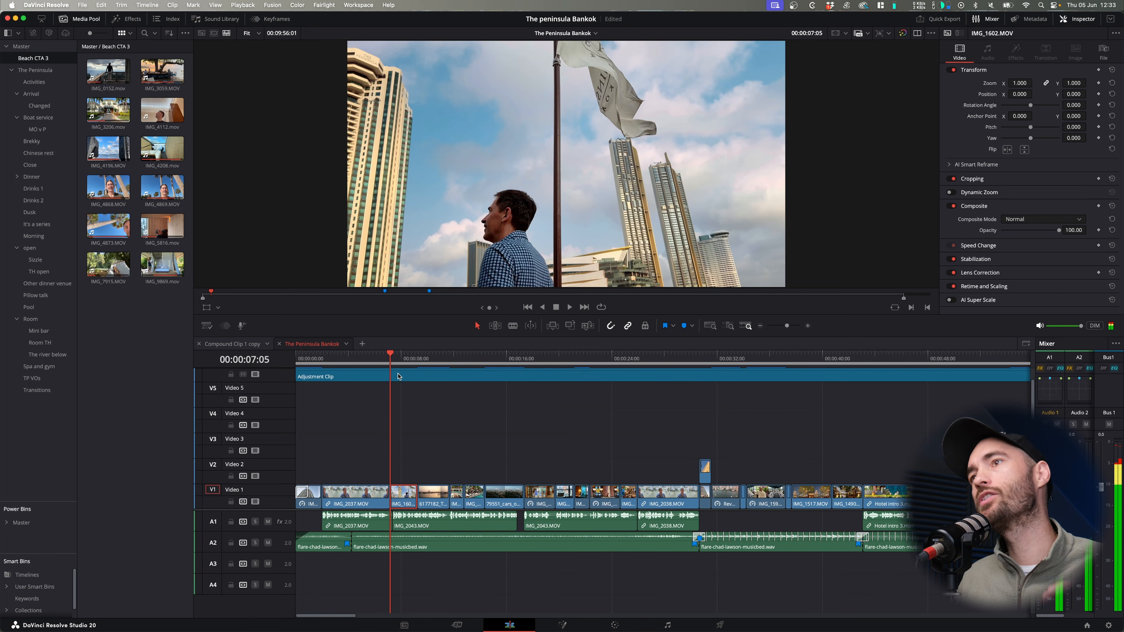
left_click(360, 361)
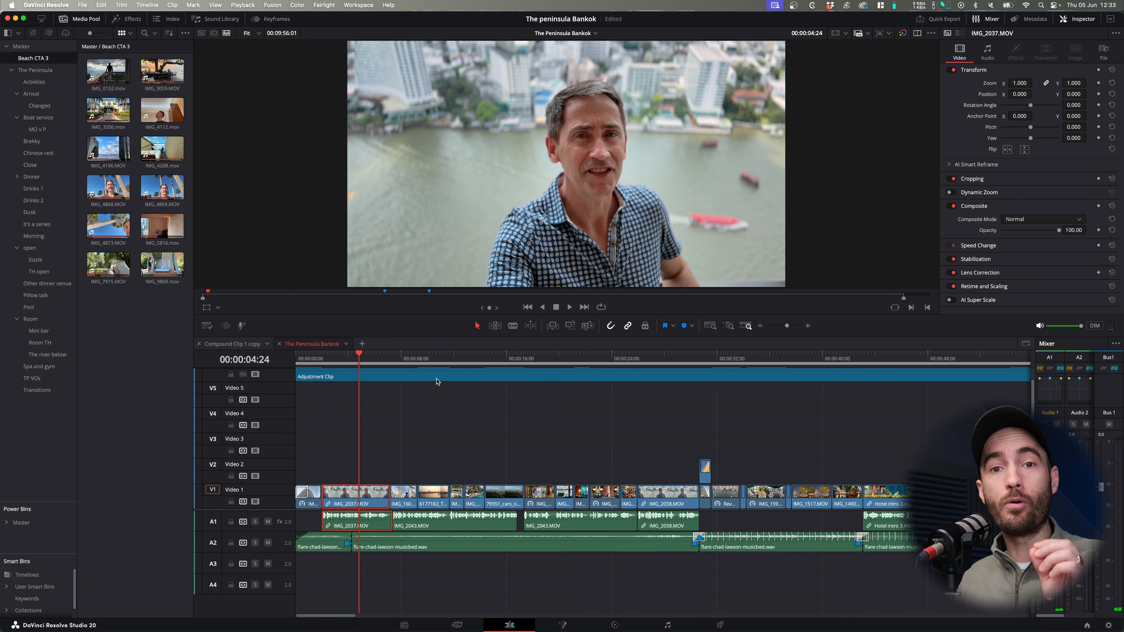
left_click(352, 359)
key("space")
key("space")
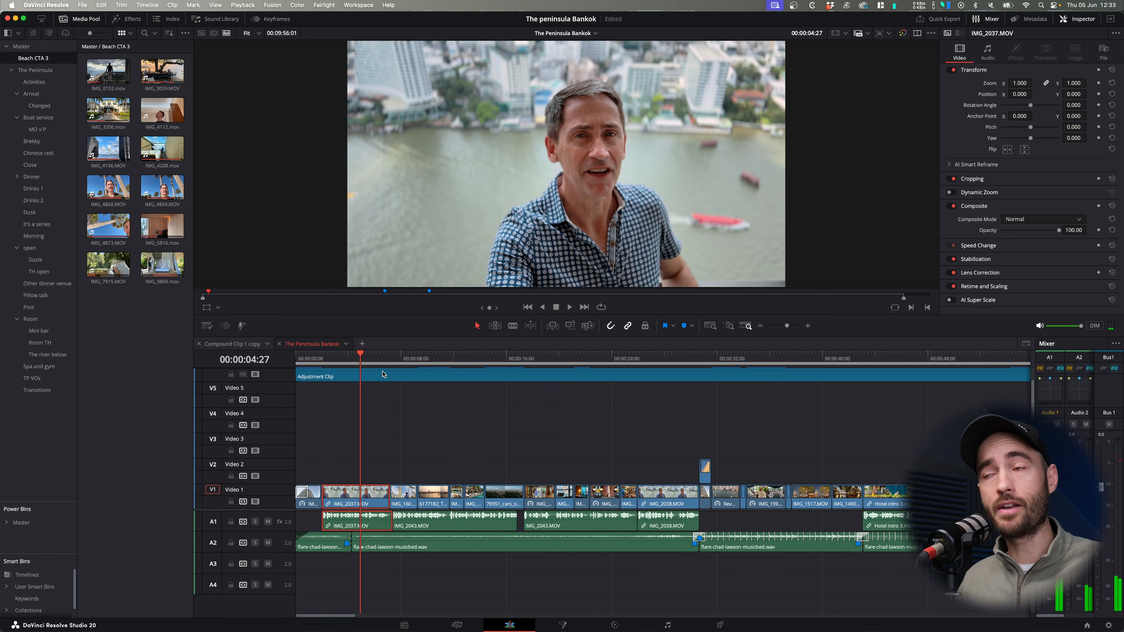
key("super+Tab")
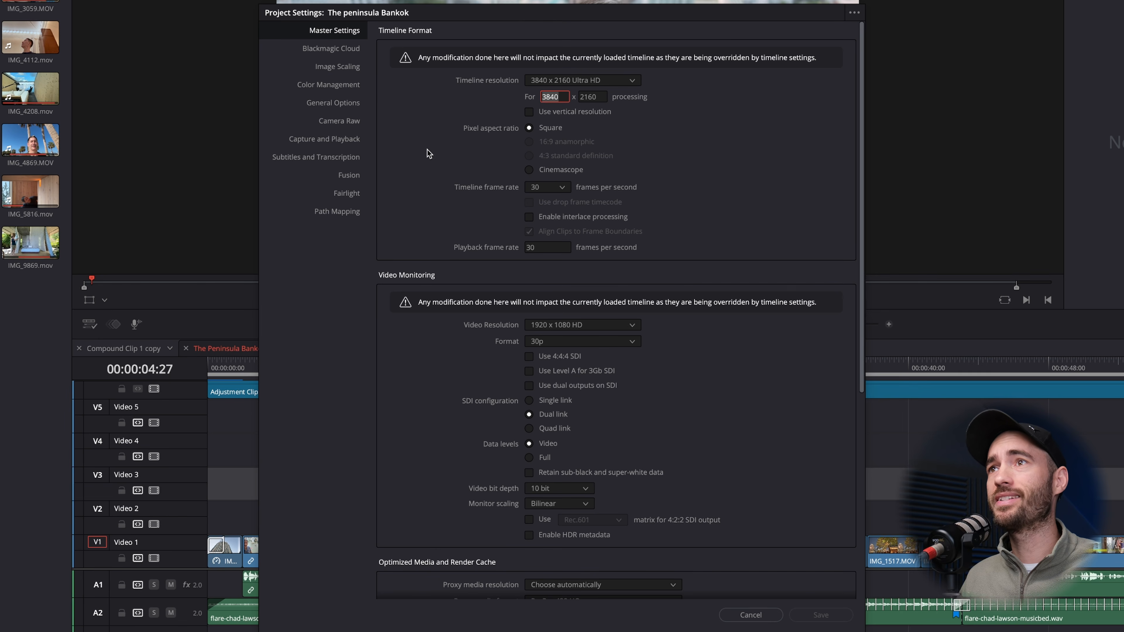
- Set the project's color science to DaVinci YRGB Color Managed and save the project settings
left_click(338, 85)
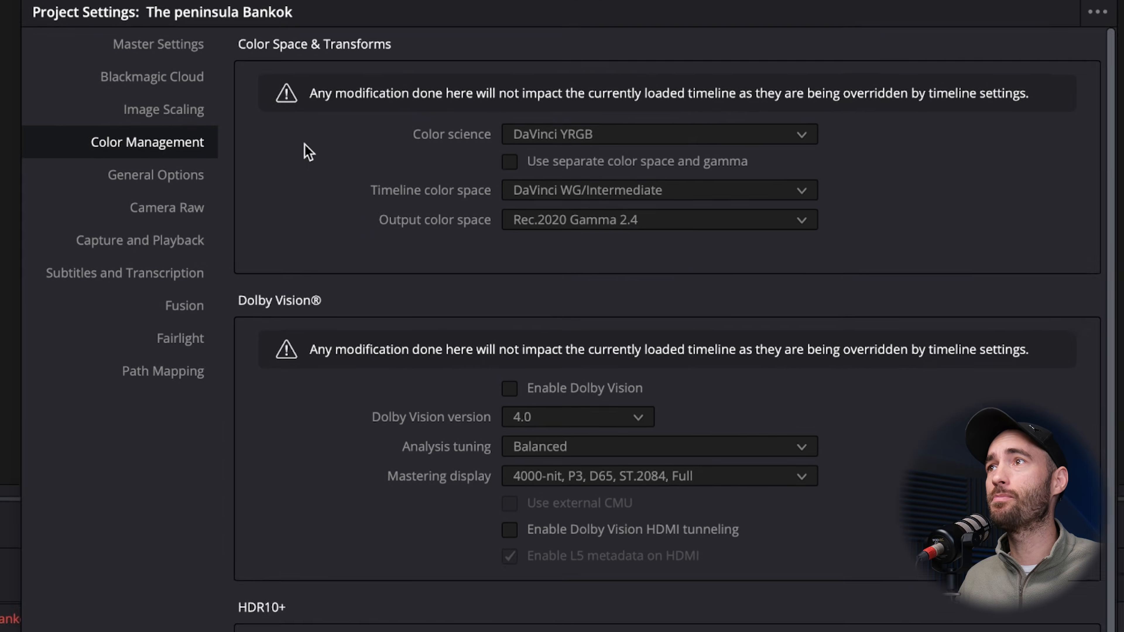
left_click(592, 144)
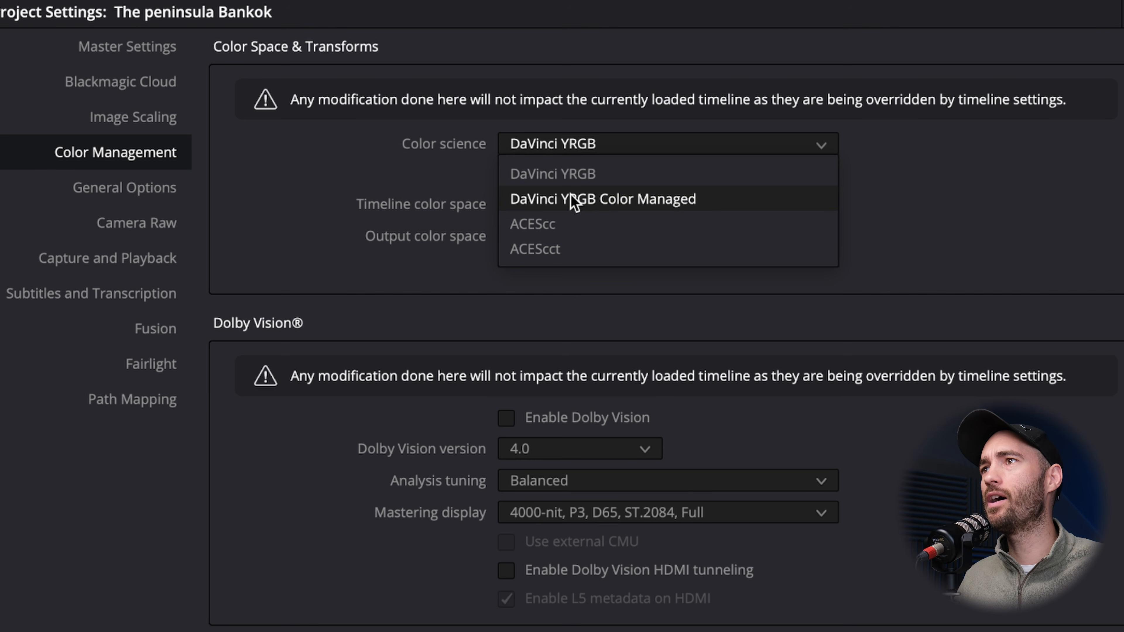
left_click(583, 202)
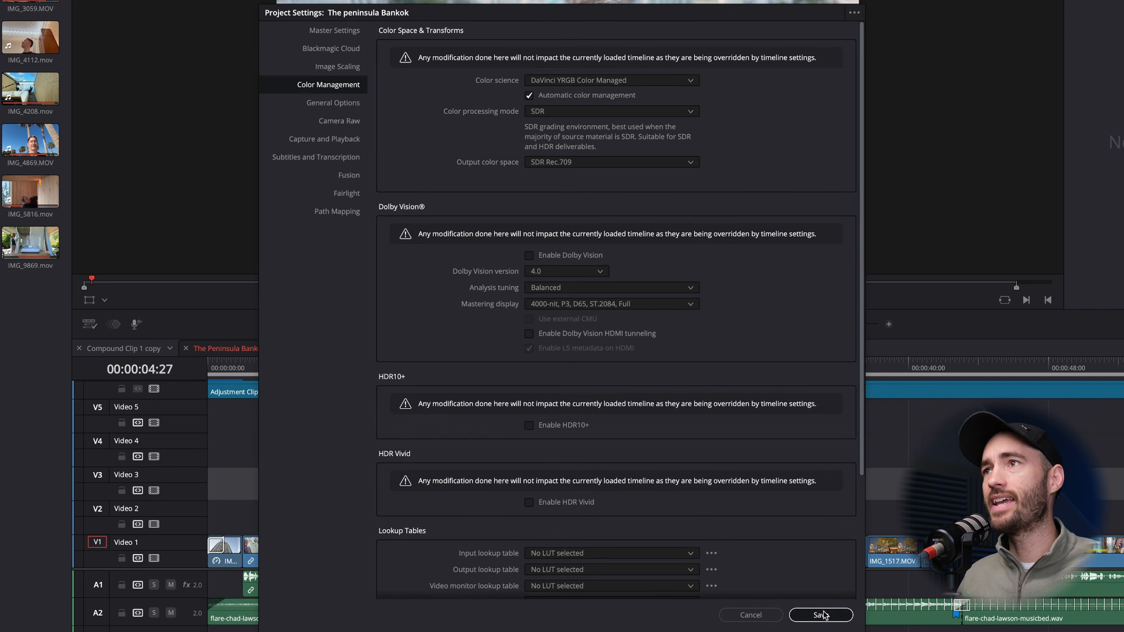
left_click(814, 611)
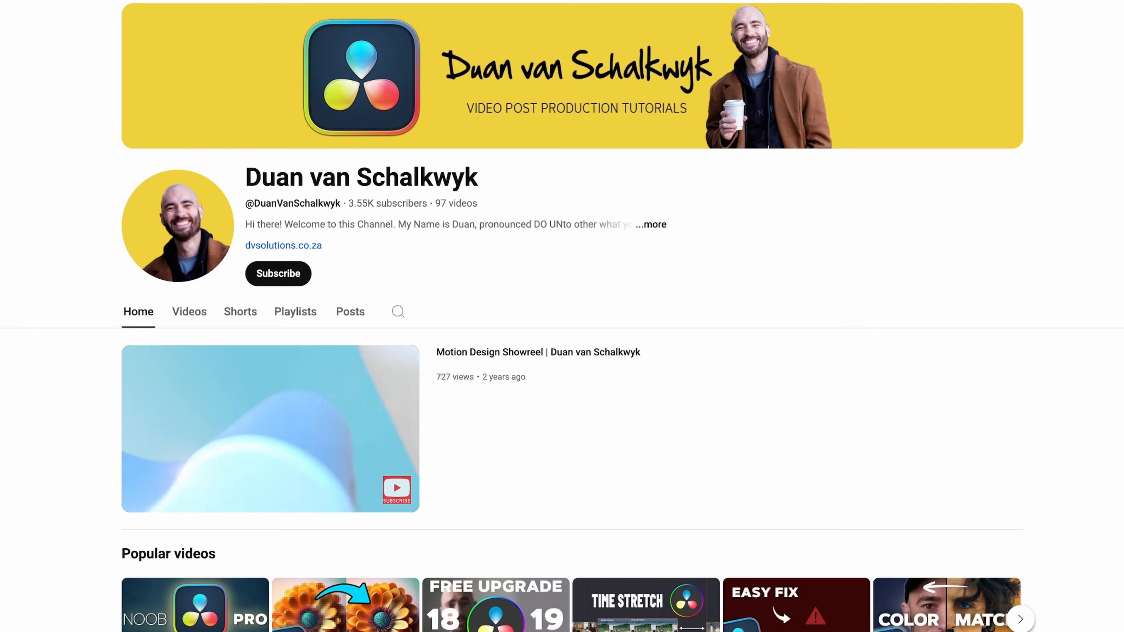
- Turn on the display of duplicate frames for the timeline
scroll(562, 316, "down", 10)
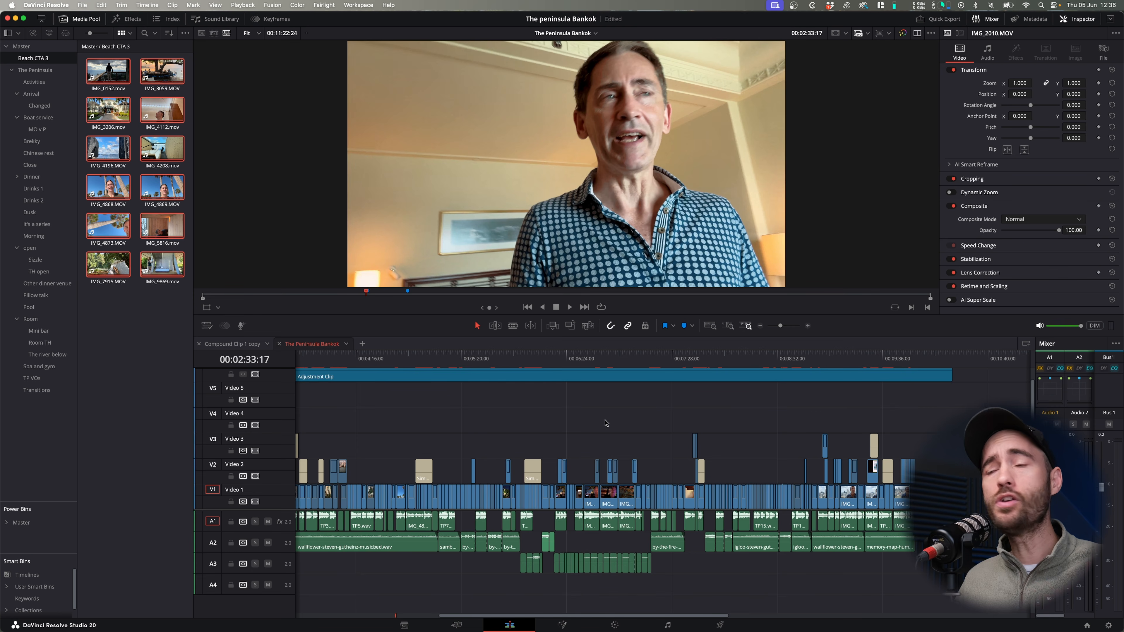
scroll(606, 423, "right", 5)
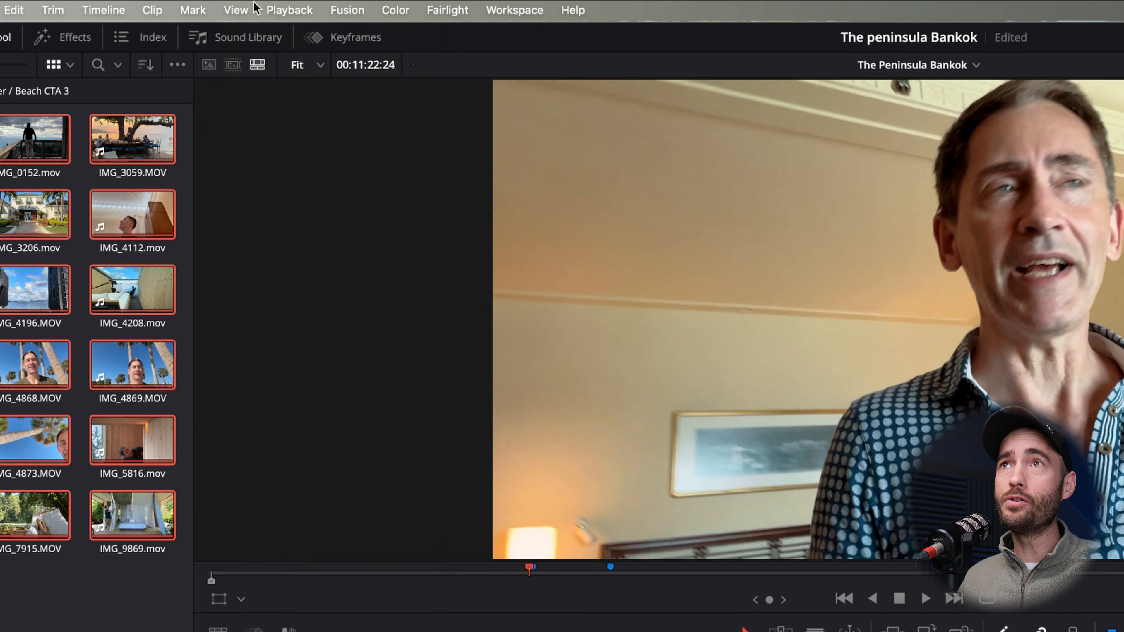
left_click(255, 6)
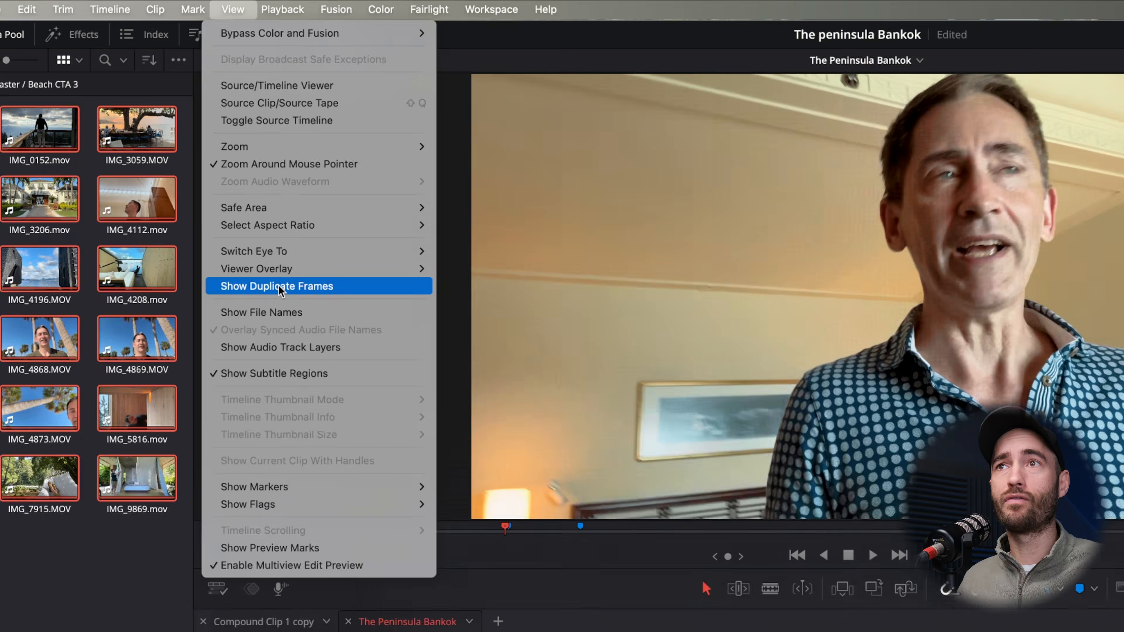
left_click(283, 310)
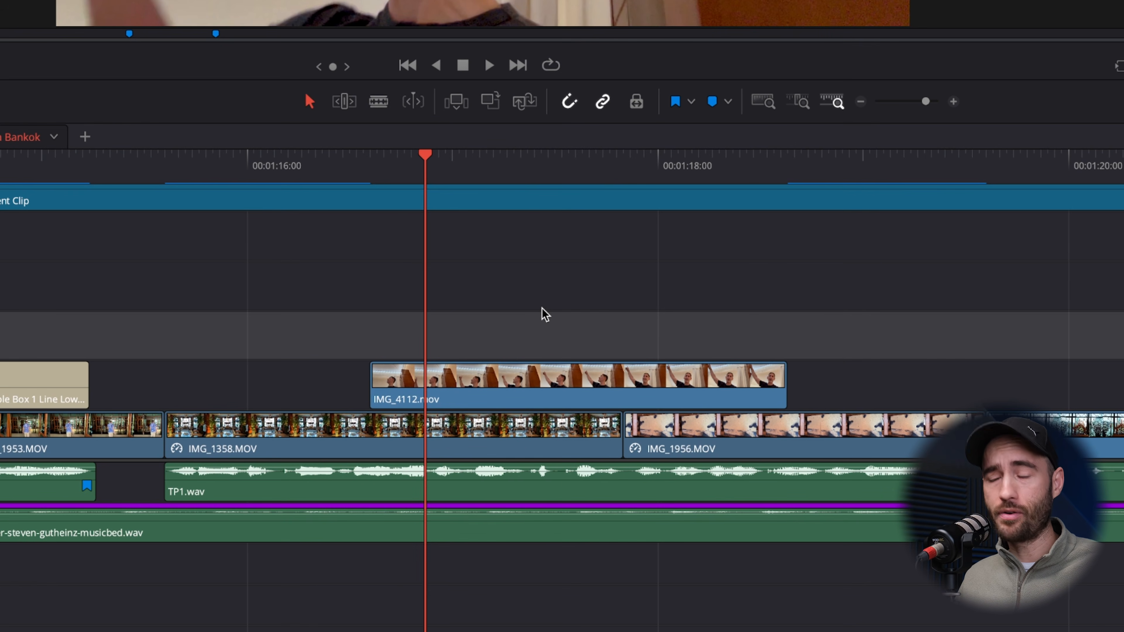
- Cut IMG_4112.mov on the upper video track into three pieces and split IMG_1358.MOV once below it
key("b")
left_click(452, 376)
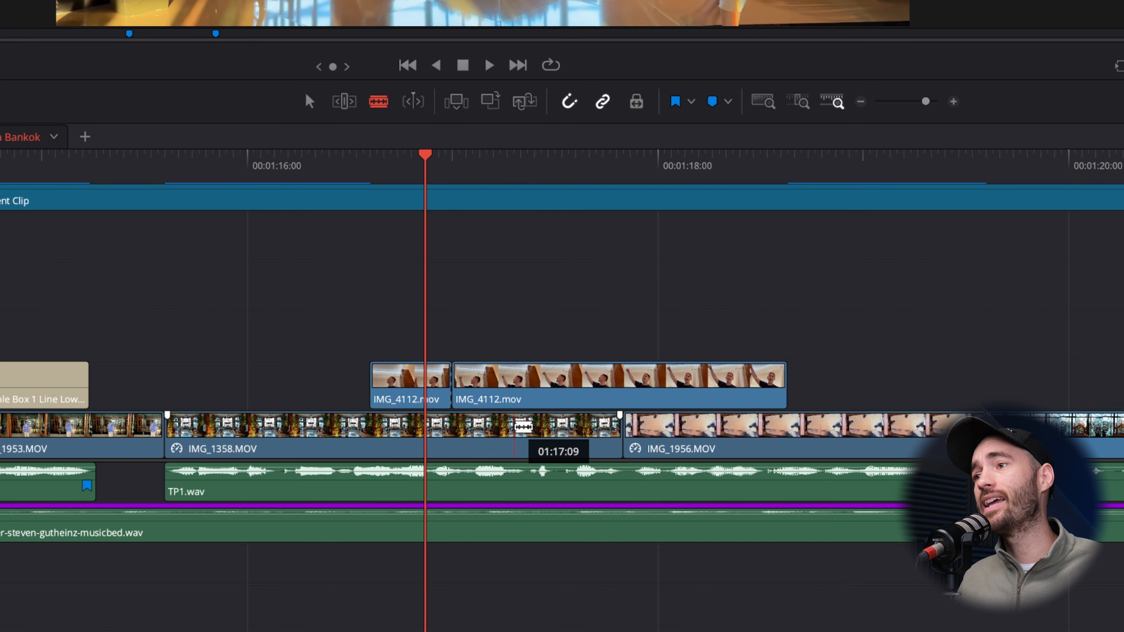
left_click(516, 427)
left_click(596, 385)
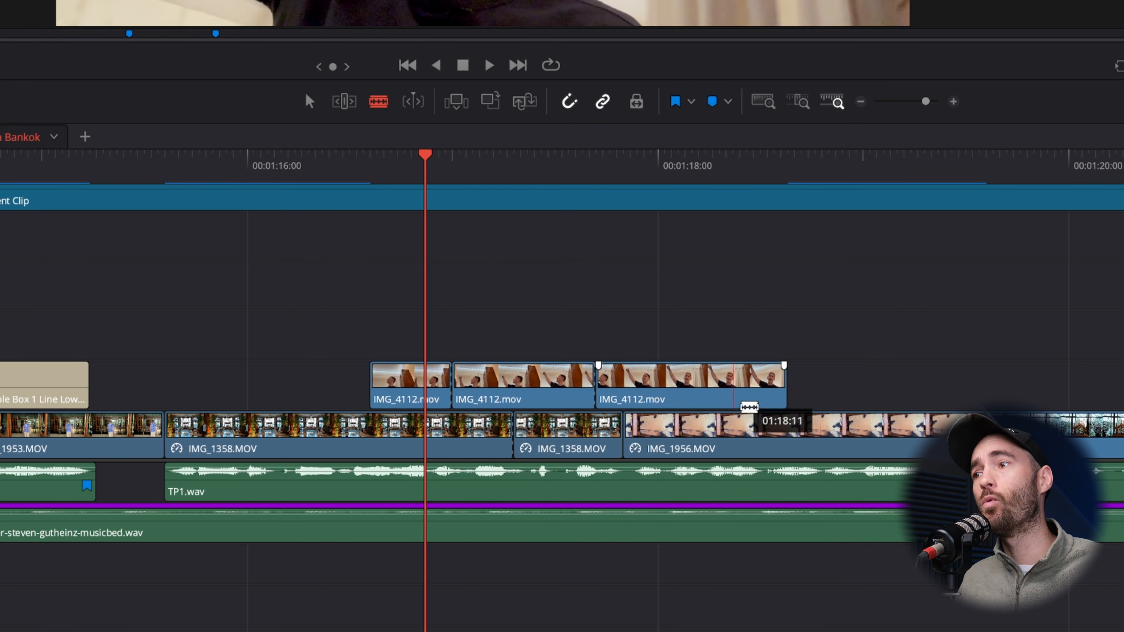
key("a")
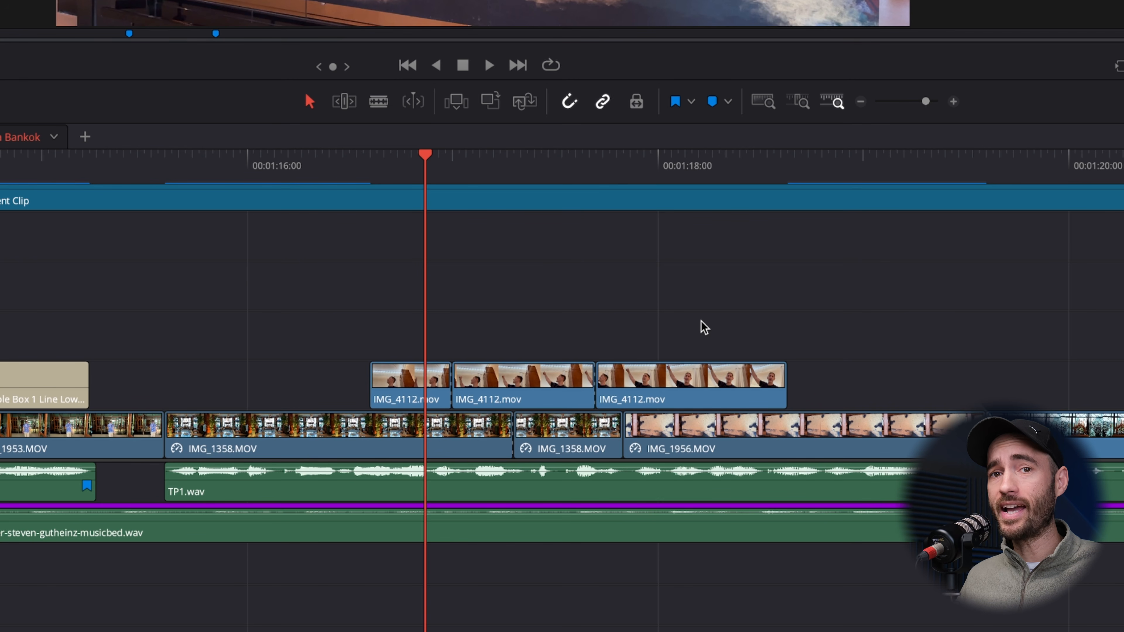
- Join the three IMG_4112.mov pieces back into one continuous clip
left_click_drag(700, 323, 415, 390)
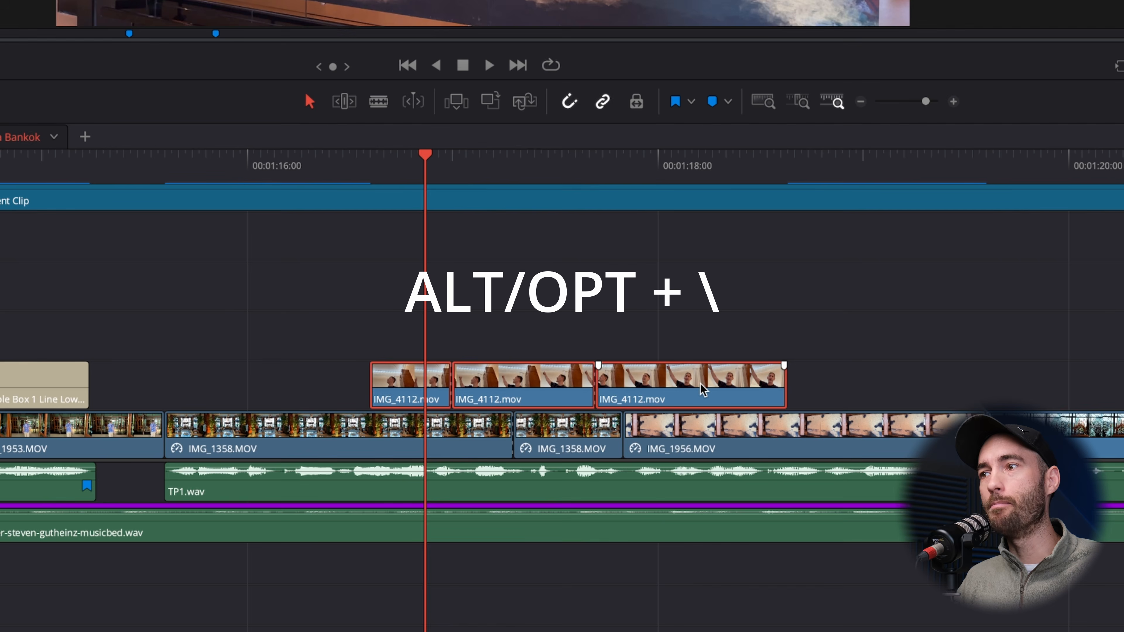
key("alt+backslash")
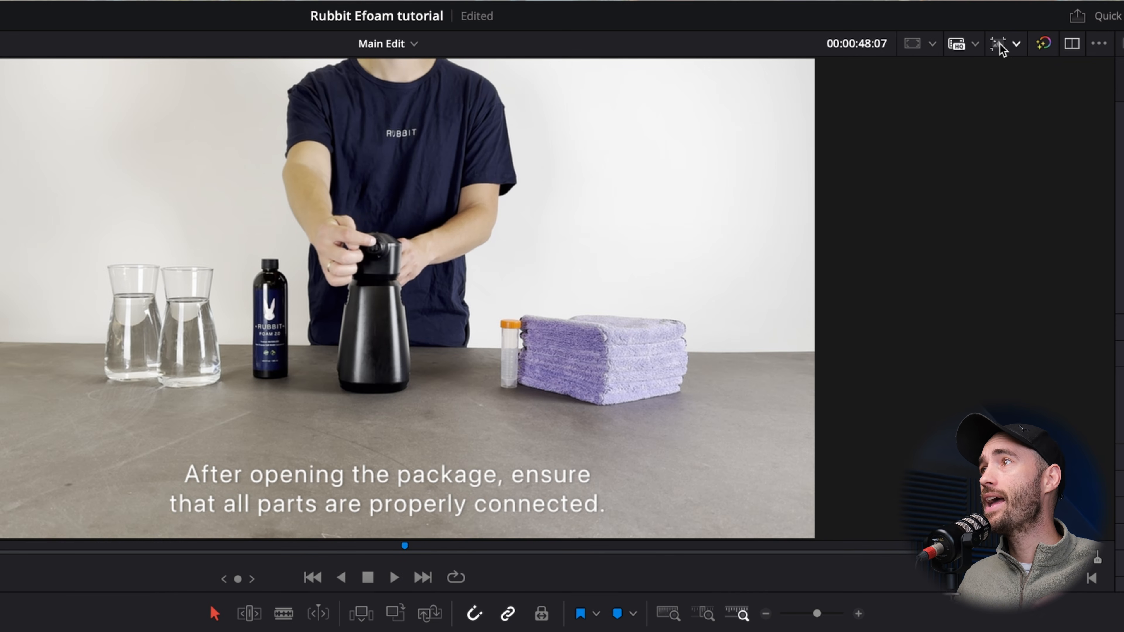
- Switch the Main Edit timeline's resolution to Portrait 1080 x 1920
left_click(1016, 44)
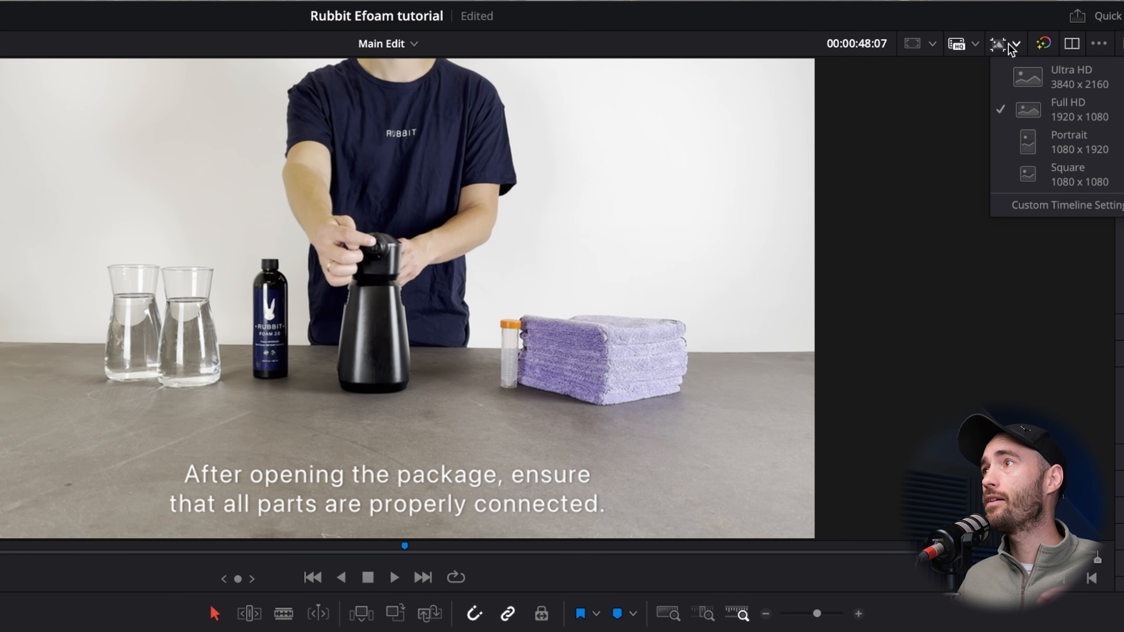
left_click(1069, 140)
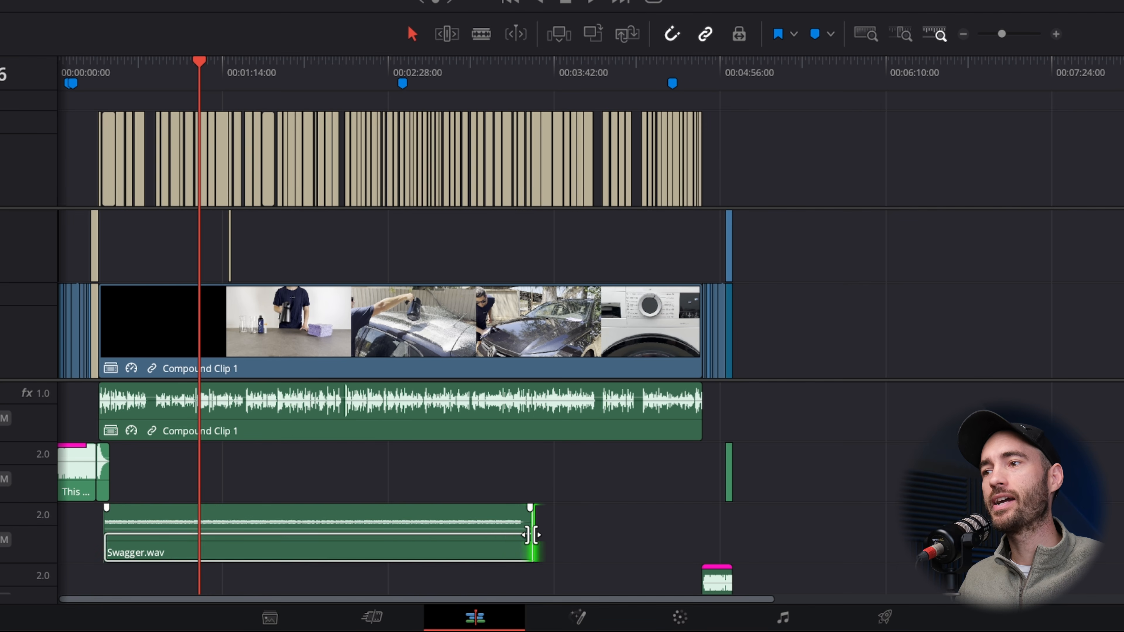
- Cut Swagger.wav on Audio 3 at 01:03:16 and at two further points after it
key("b")
key("ctrl+=")
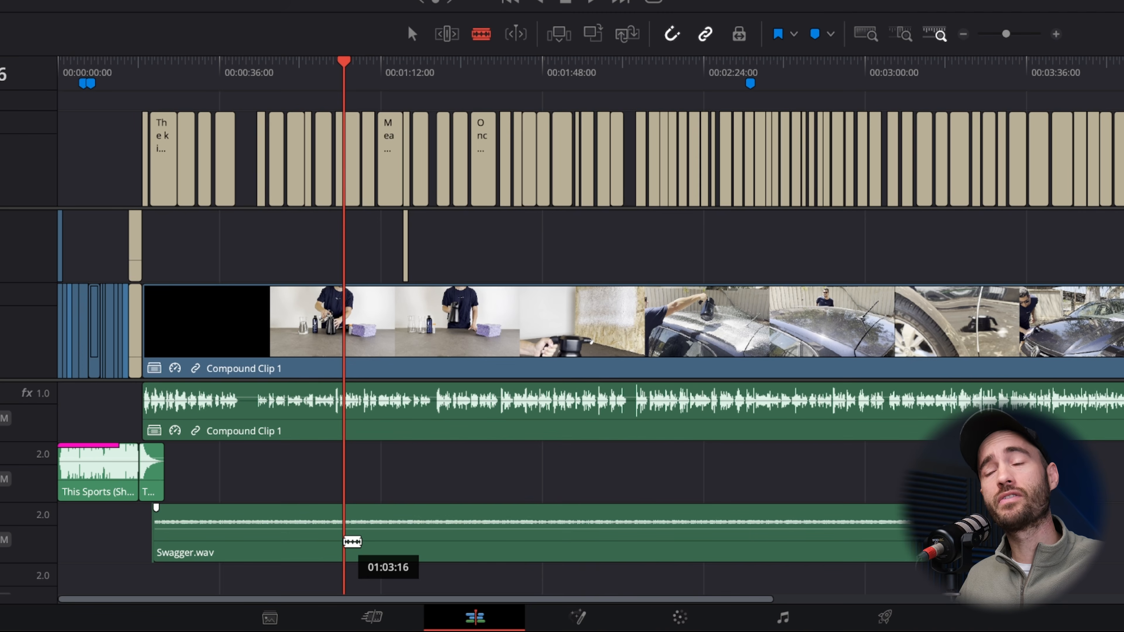
left_click(352, 541)
left_click(454, 541)
left_click(571, 541)
key("a")
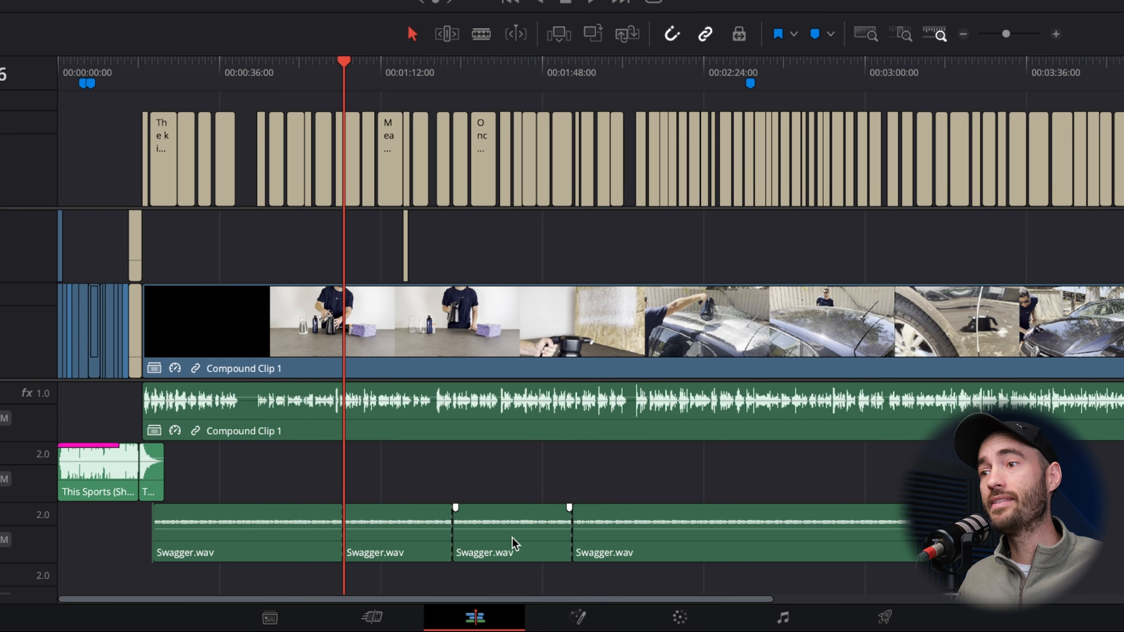
- Try extending the music manually by placing copies of the third Swagger.wav piece on Audio 2
left_click(529, 555)
left_click_drag(529, 554, 740, 483)
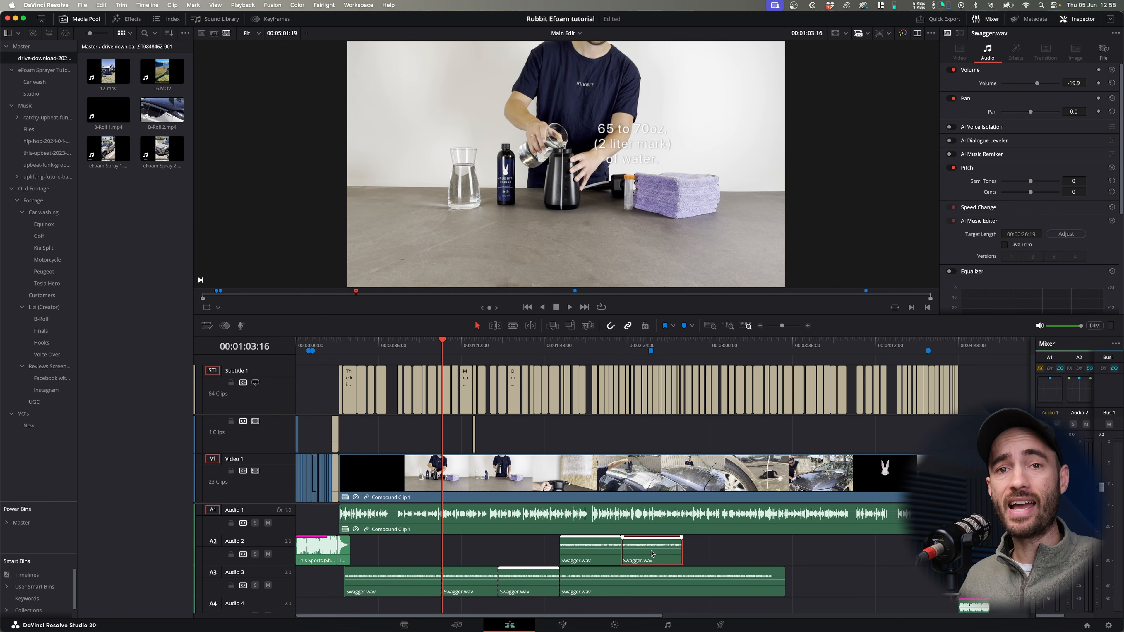
- Undo the copied music pieces and extra cuts, and rejoin Swagger.wav across the remaining cut
key("super+z")
key("super+z")
key("super+z")
key("super+z")
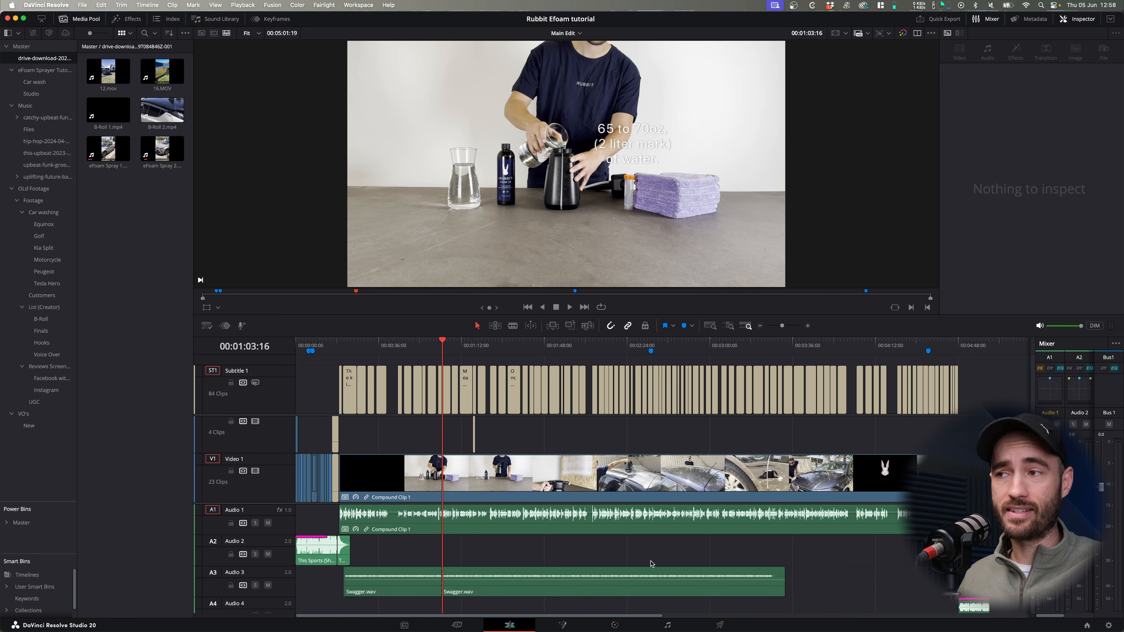
left_click_drag(457, 559, 429, 580)
key("alt+backslash")
key("super+minus")
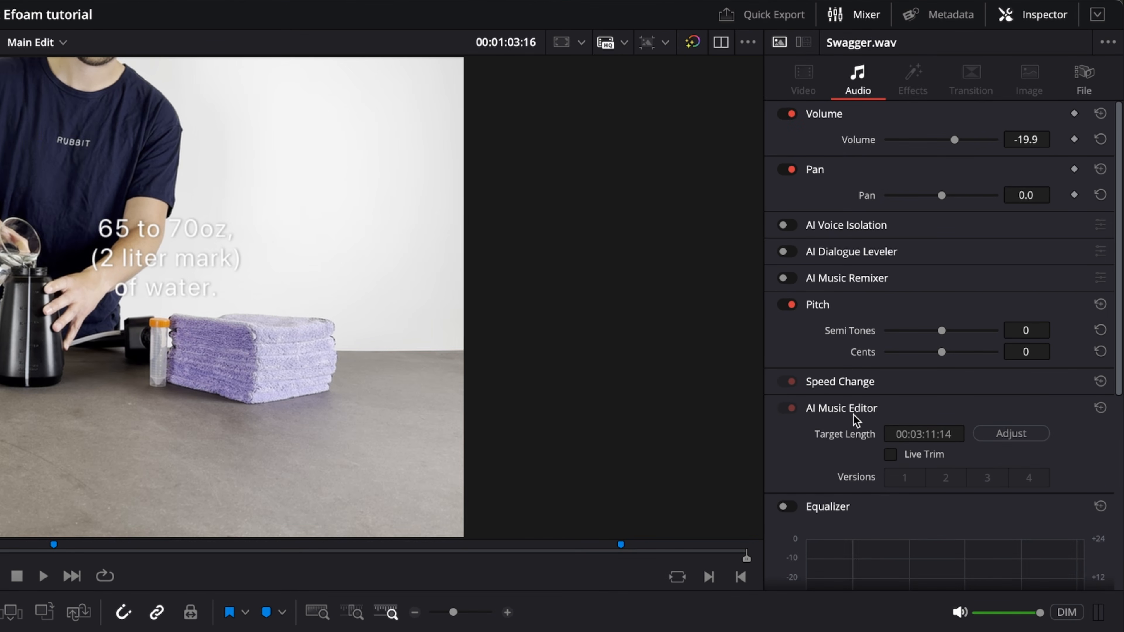
- Enable Live Trim in the AI Music Editor for Swagger.wav and extend it to the video's end, about 04:40:12 long
left_click(890, 454)
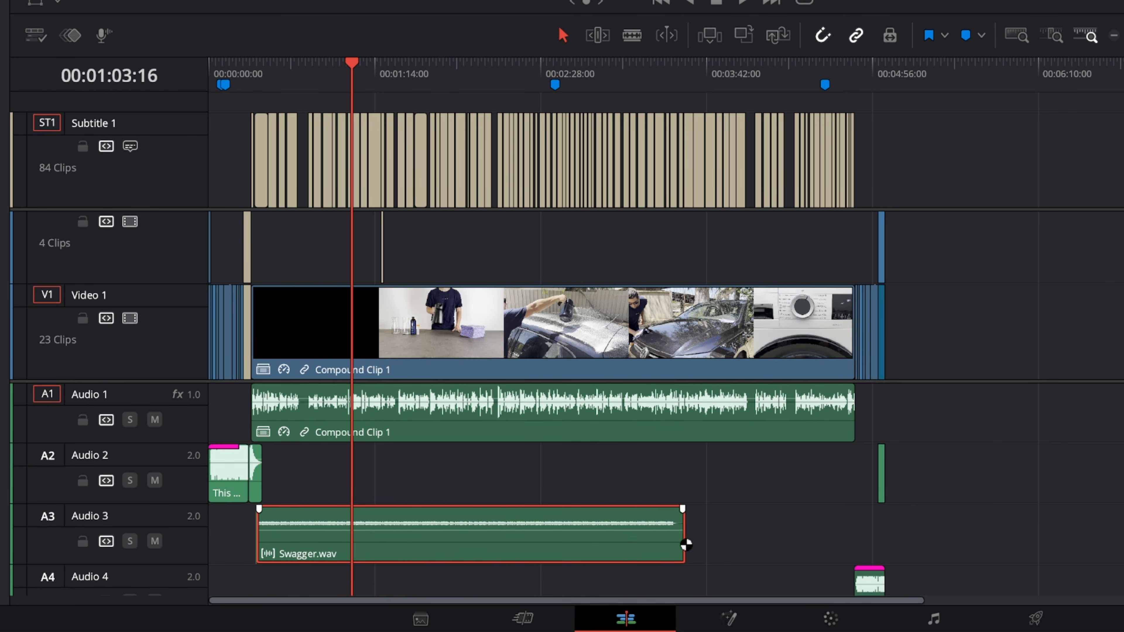
left_click_drag(686, 544, 881, 545)
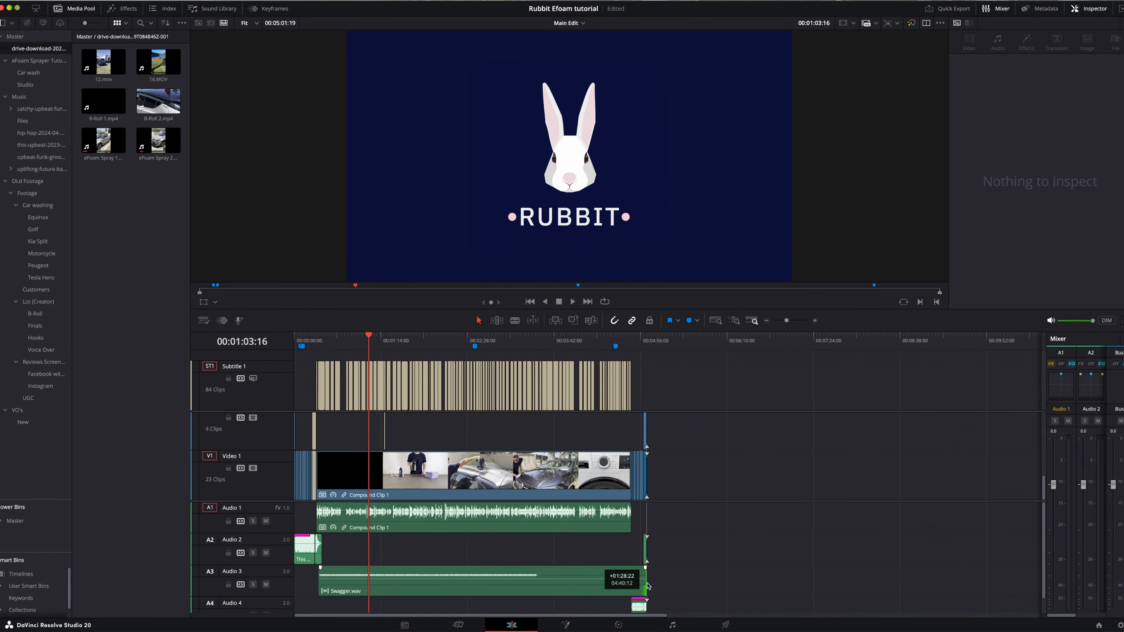
left_click_drag(646, 586, 647, 586)
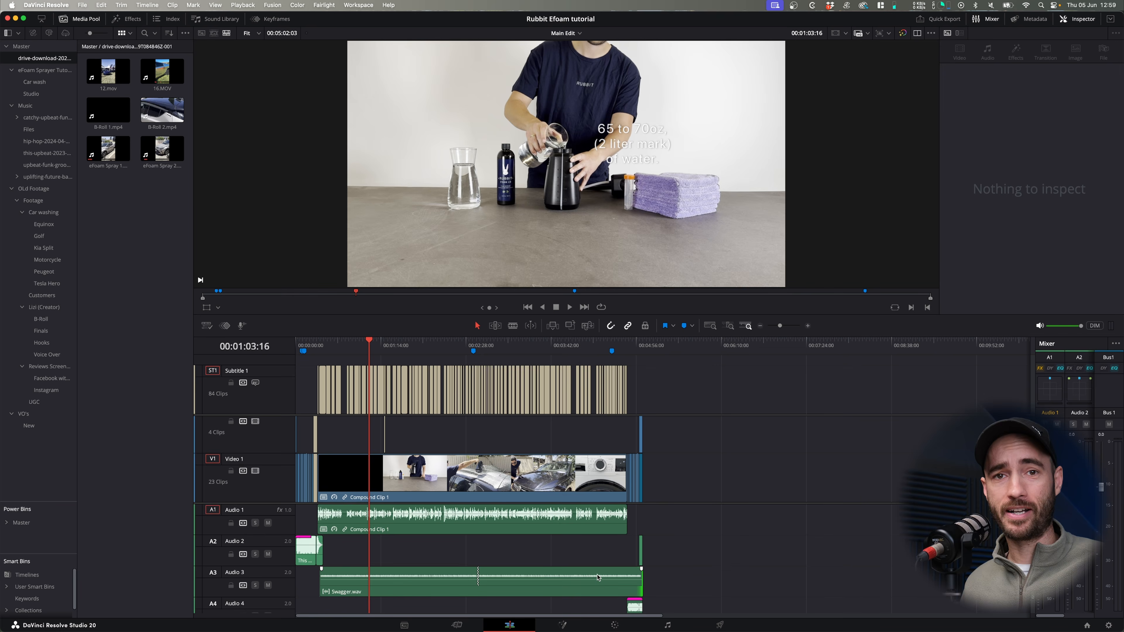
- Trim the end of Swagger.wav back to about 00:03:42 on the timeline and save the project
left_click(597, 577)
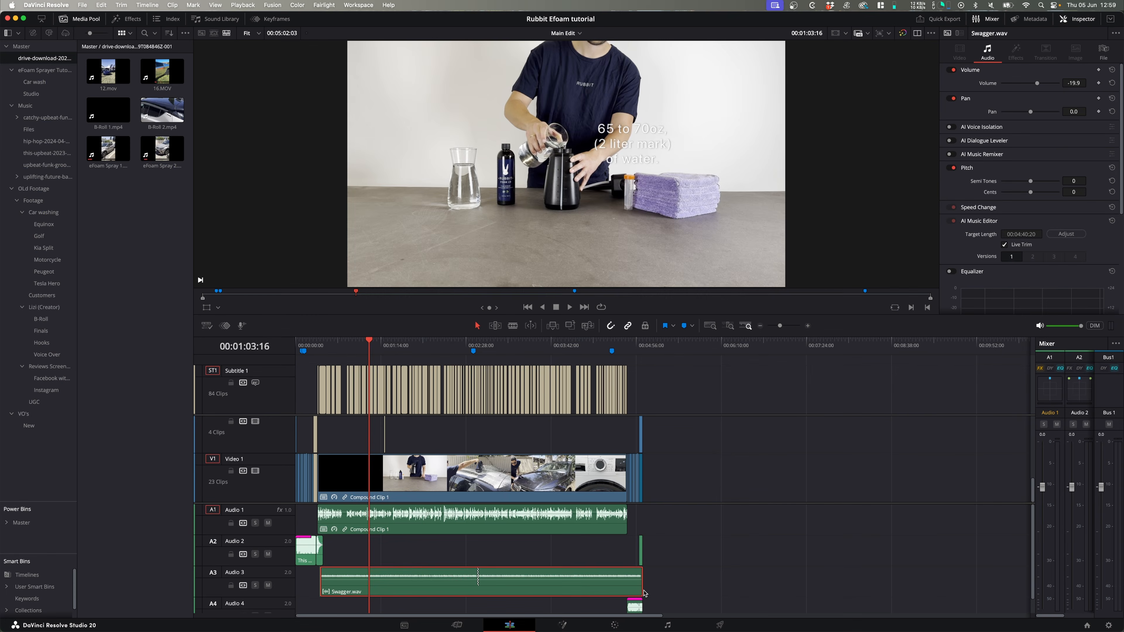
left_click_drag(642, 592, 551, 588)
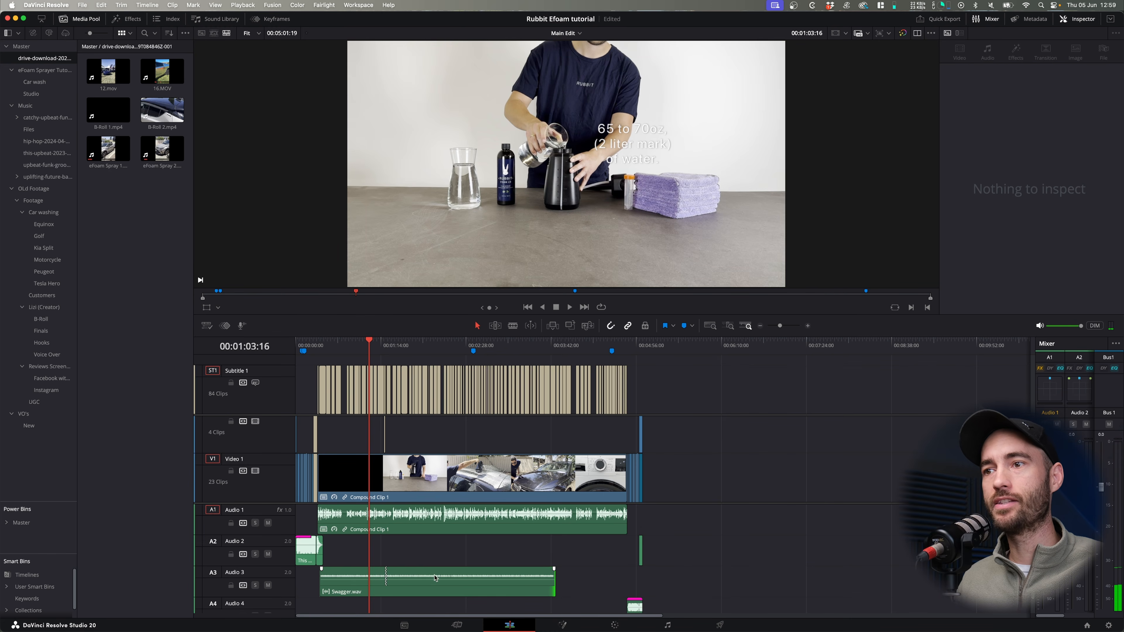
key("super+s")
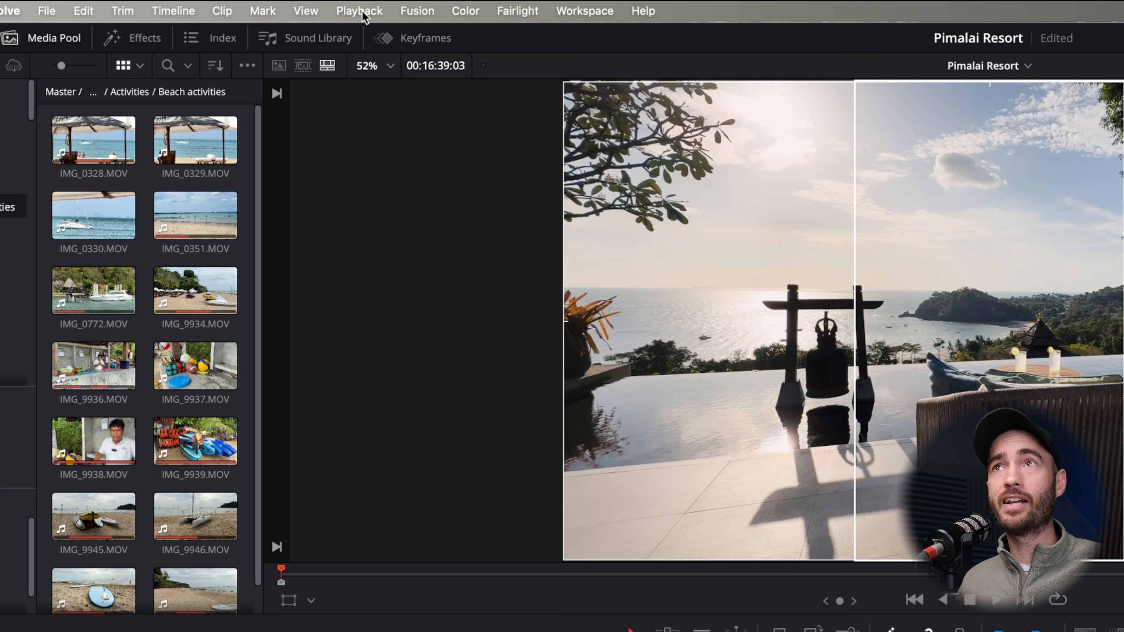
- Set the playback render cache mode to Smart
left_click(362, 13)
mouse_move(416, 116)
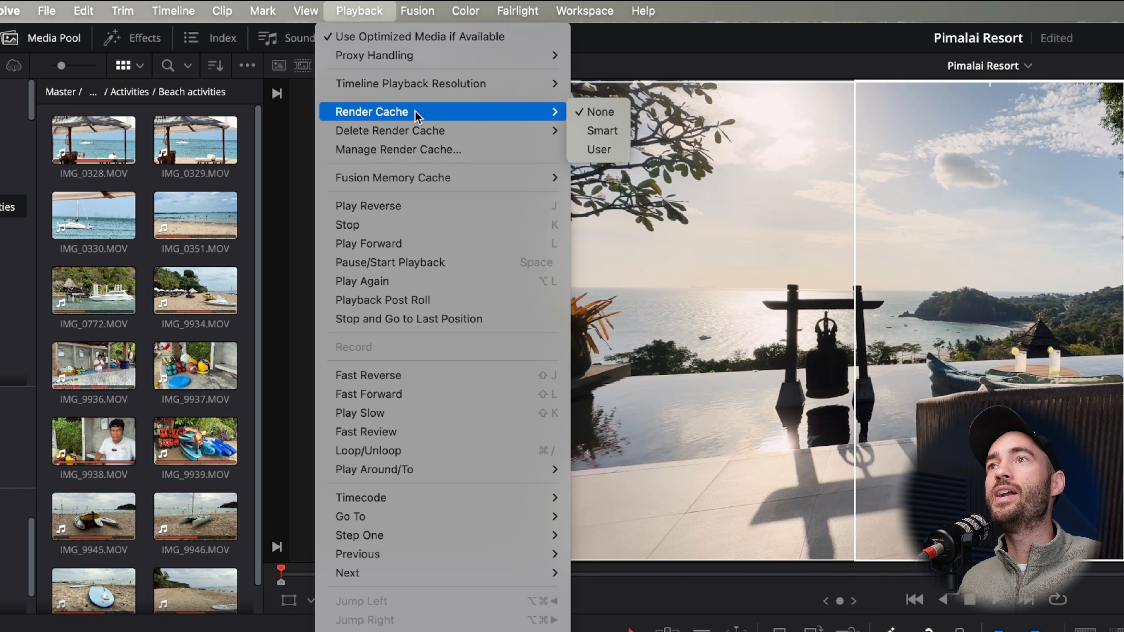
left_click(598, 134)
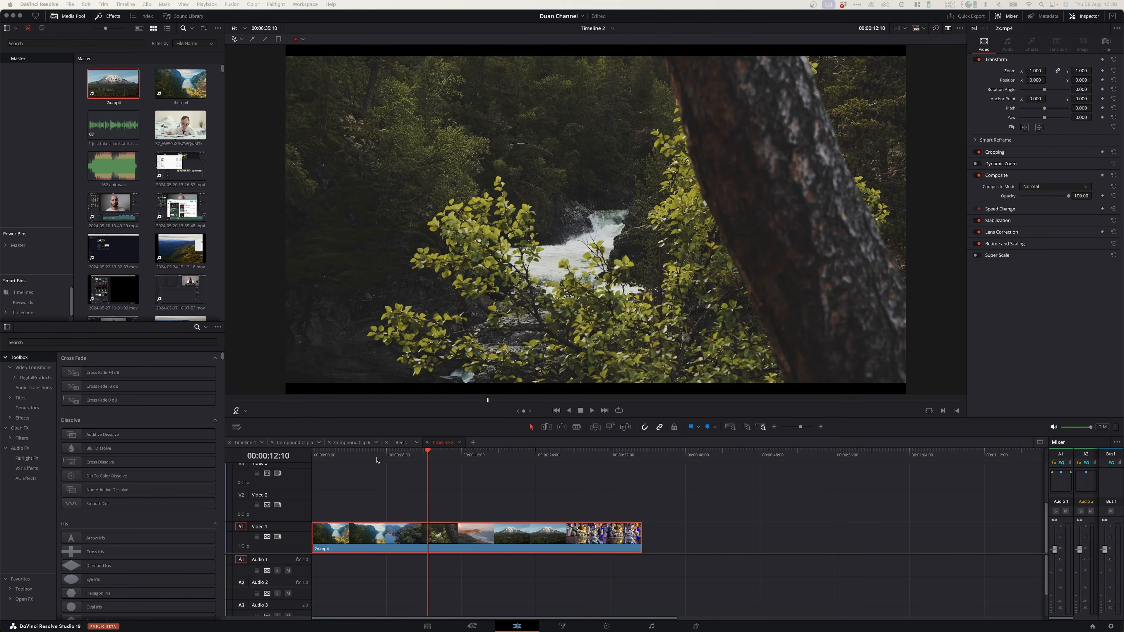
- Look through the merged footage in 2x.mp4 on the timeline and run Detect Scene Cuts on it
left_click_drag(357, 459, 575, 468)
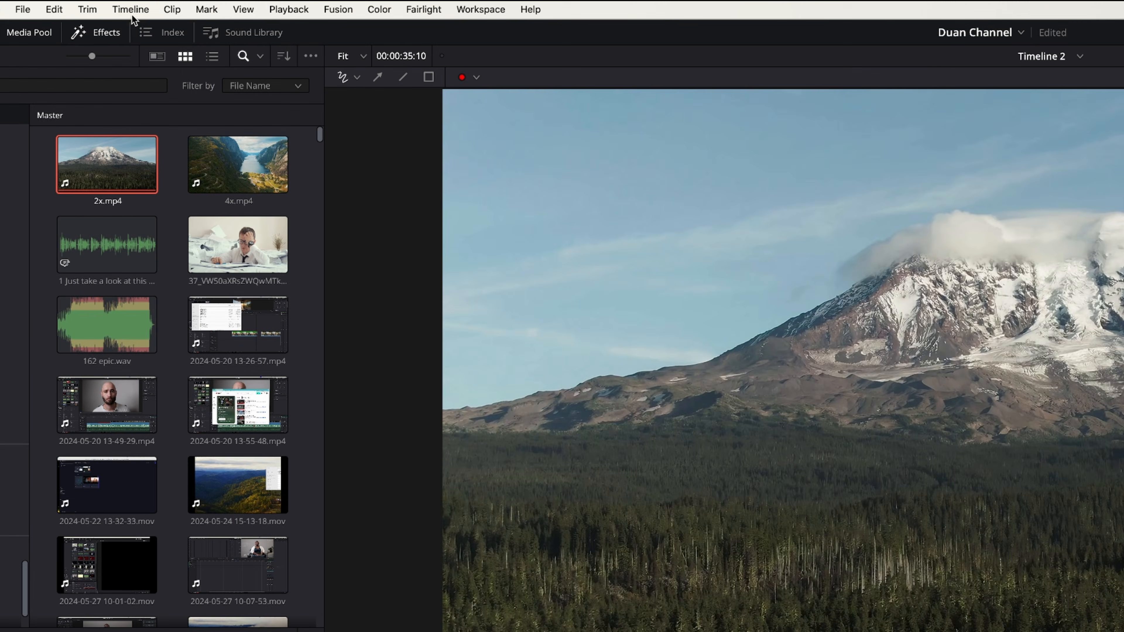
left_click(125, 5)
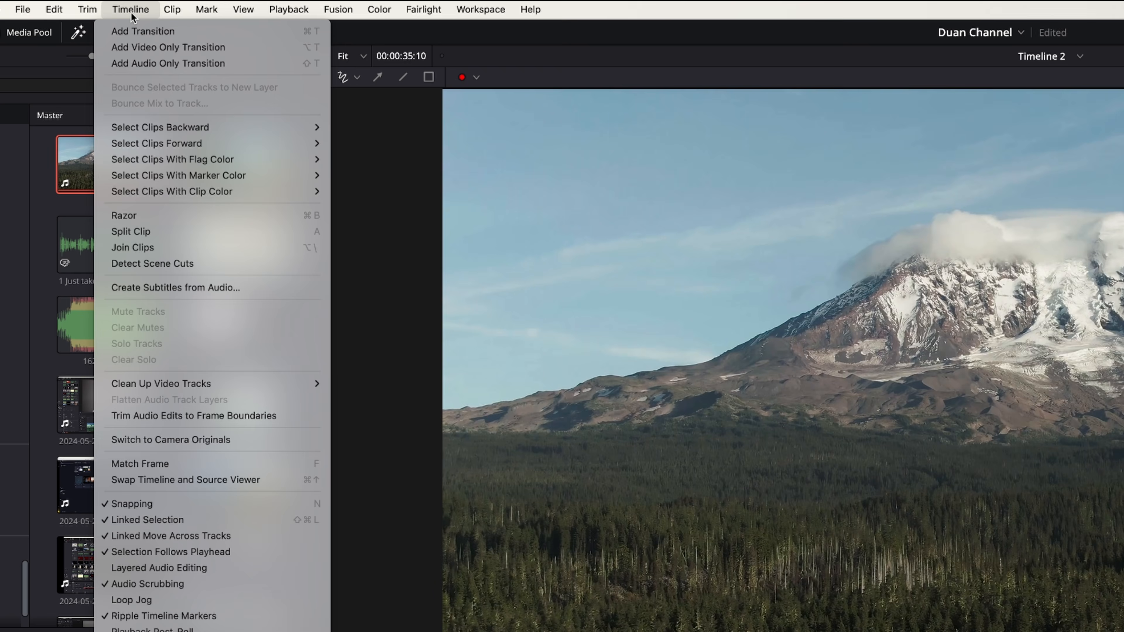
left_click(164, 264)
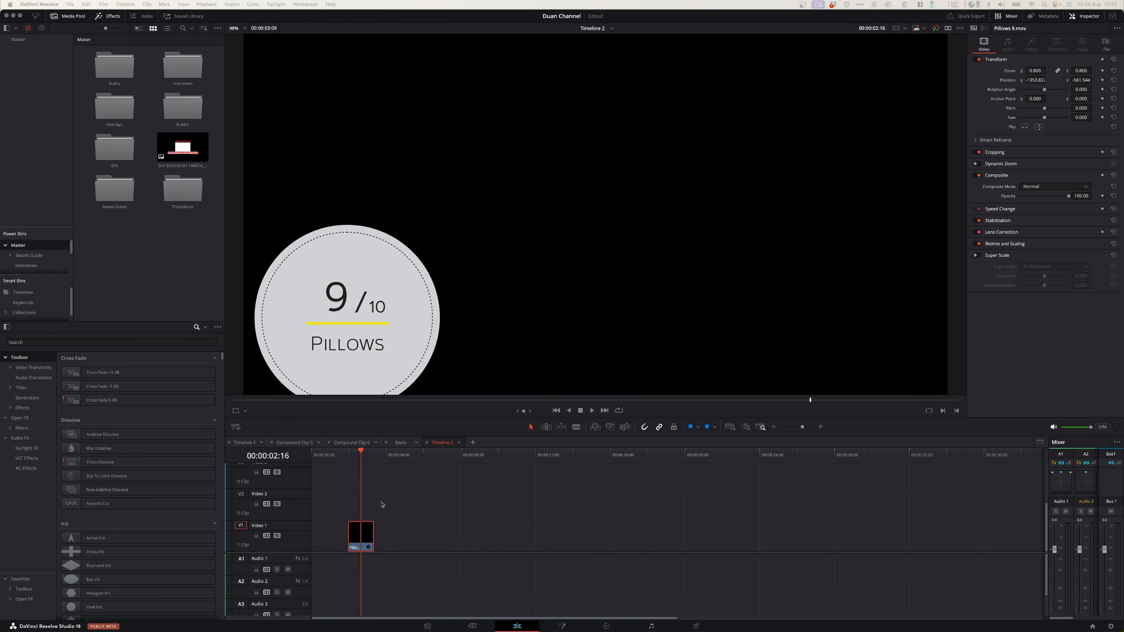
- Store Pillows 9.mov in the Master power bin and place it from there onto the timeline
key("Right")
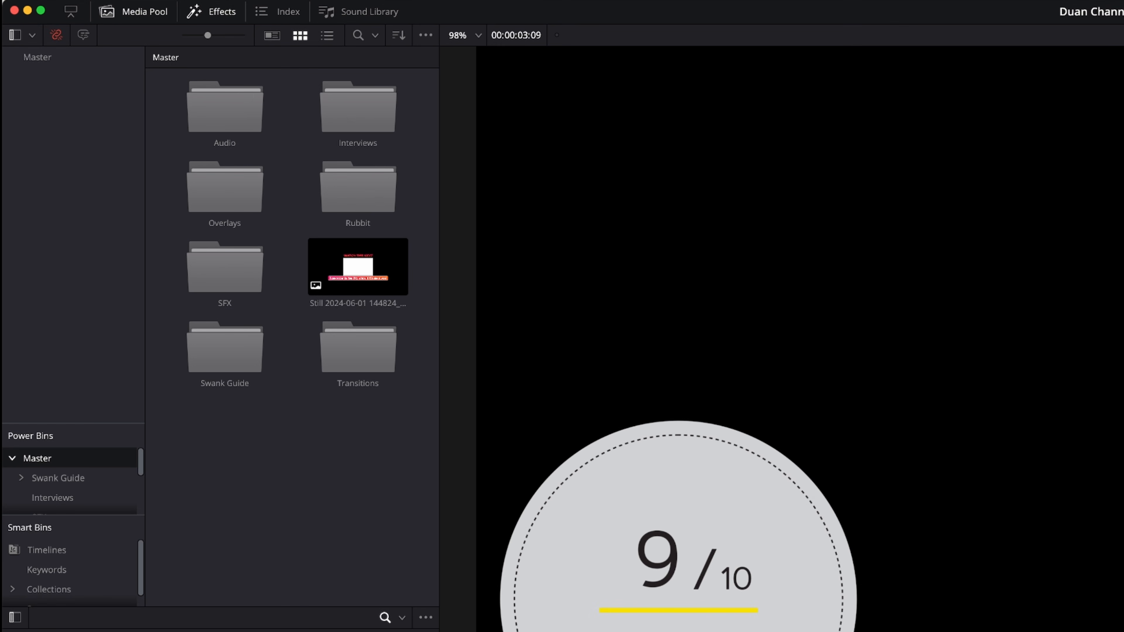
left_click_drag(266, 629, 311, 502)
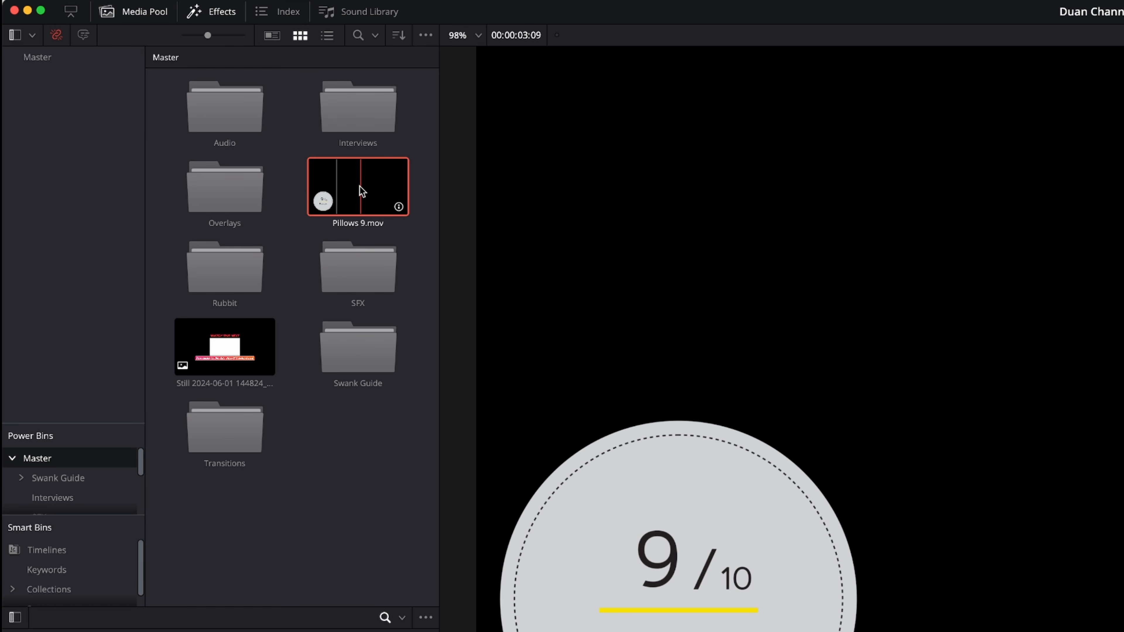
left_click_drag(363, 188, 425, 540)
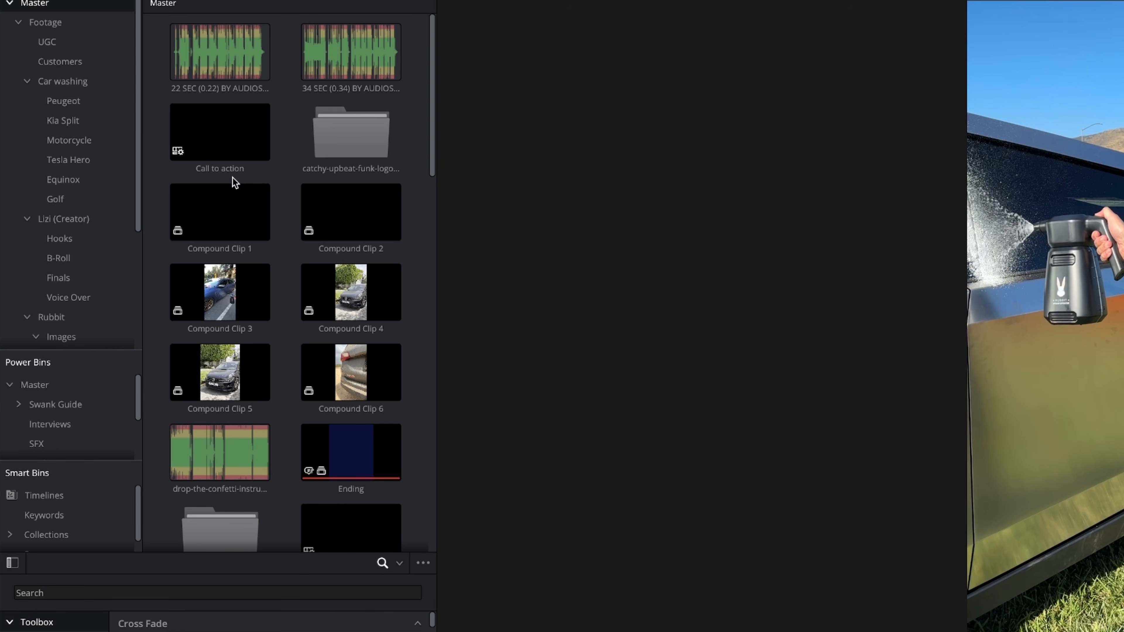
- Show the Timelines smart bin and look through all timelines of the project
left_click(46, 497)
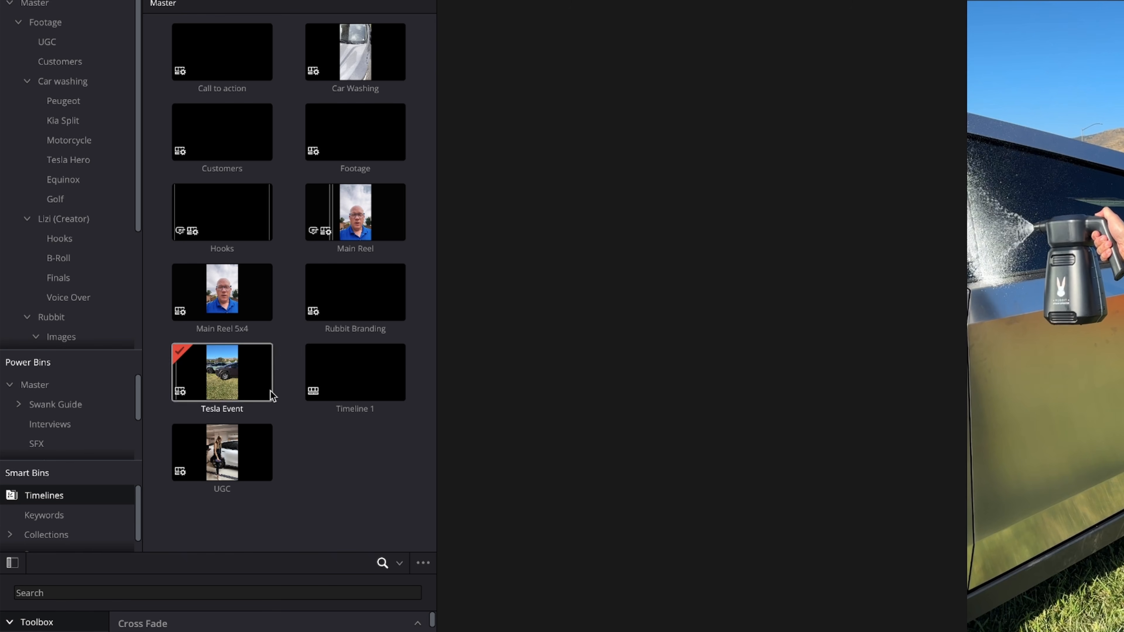
scroll(67, 516, "down", 1)
scroll(70, 518, "down", 1)
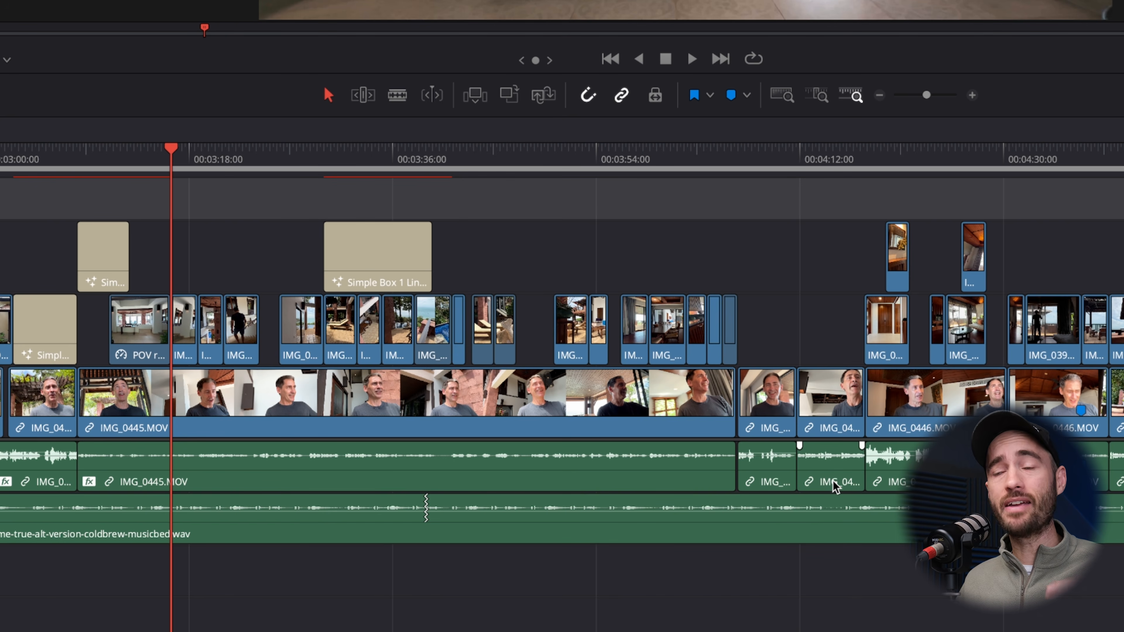
- Select the talking clips along Audio 1 and normalize their audio to a target level of -4 dBFS with independent levels
left_click_drag(1123, 454, 24, 478)
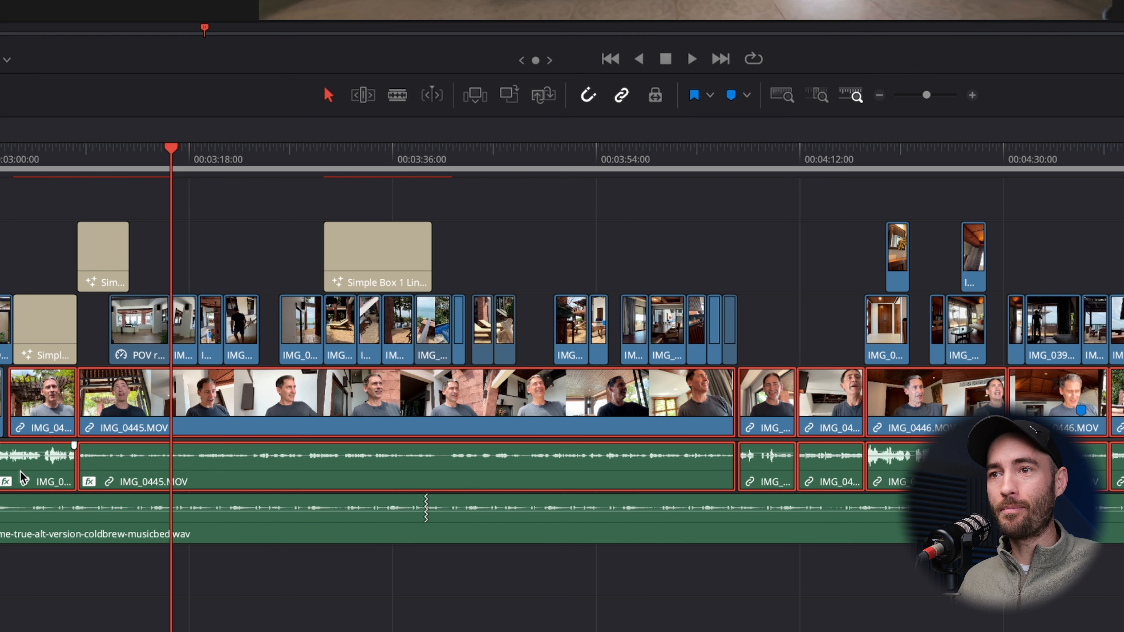
key("g")
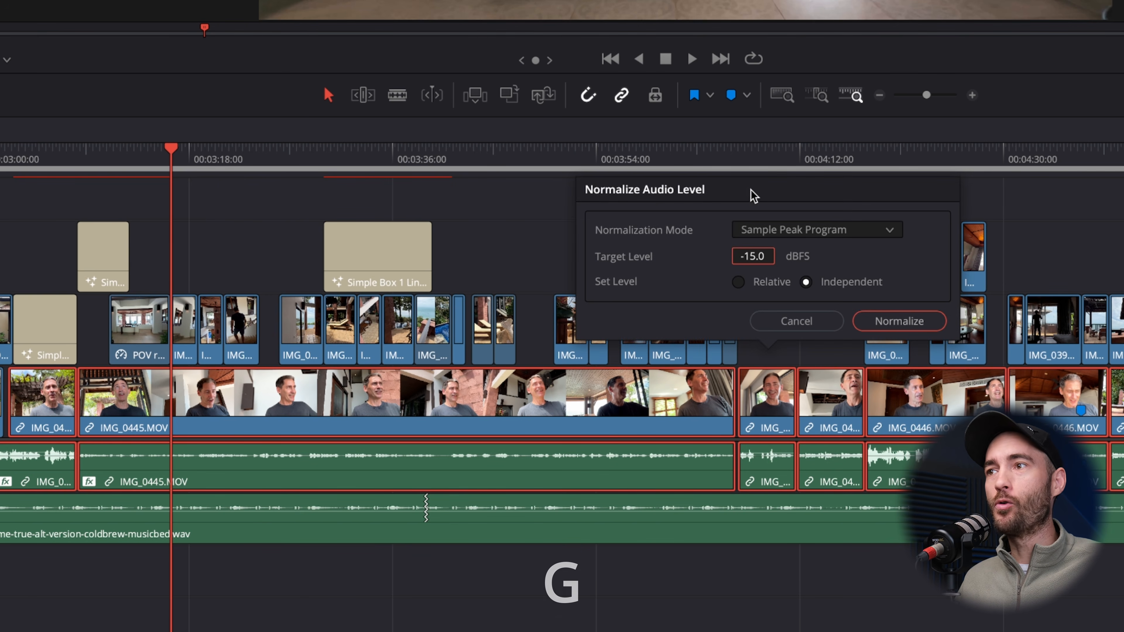
left_click(760, 256)
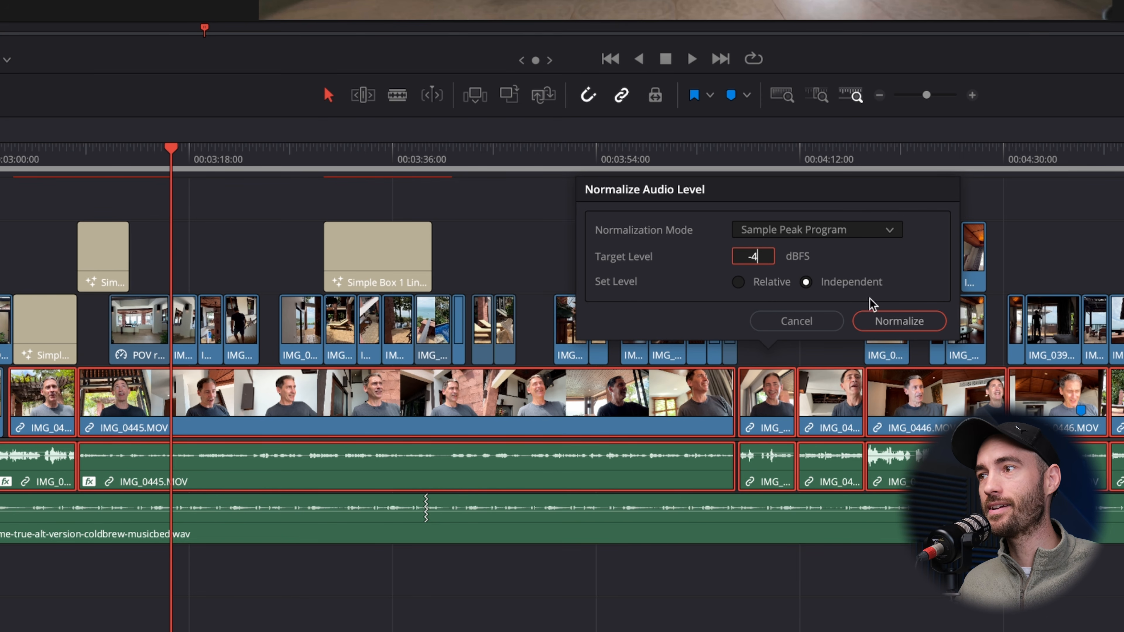
left_click(894, 321)
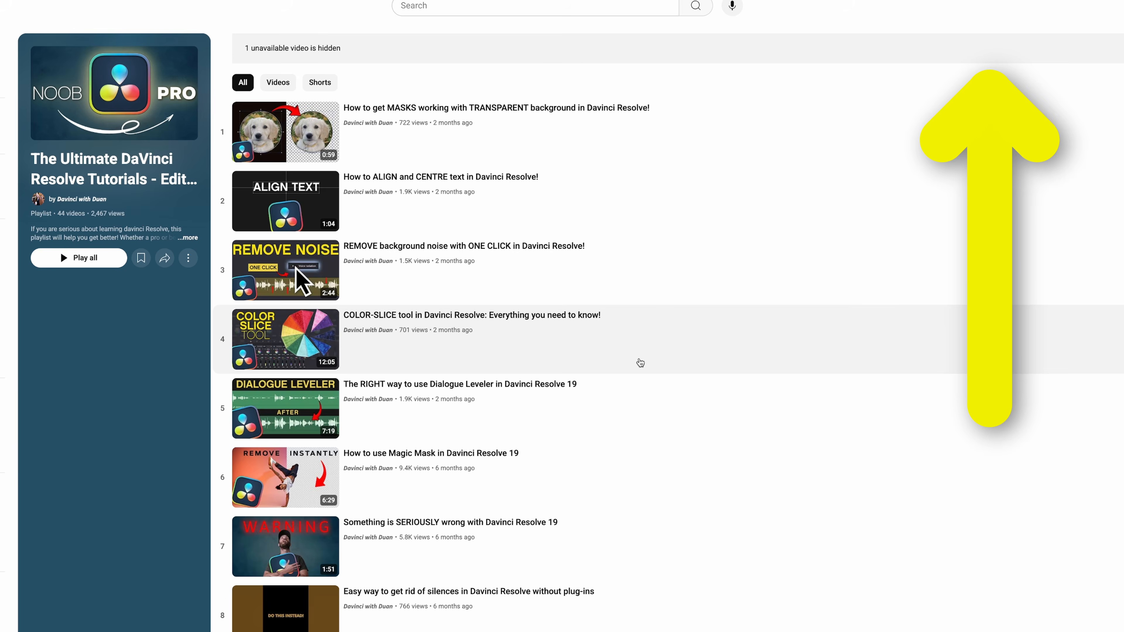
scroll(641, 364, "down", 9)
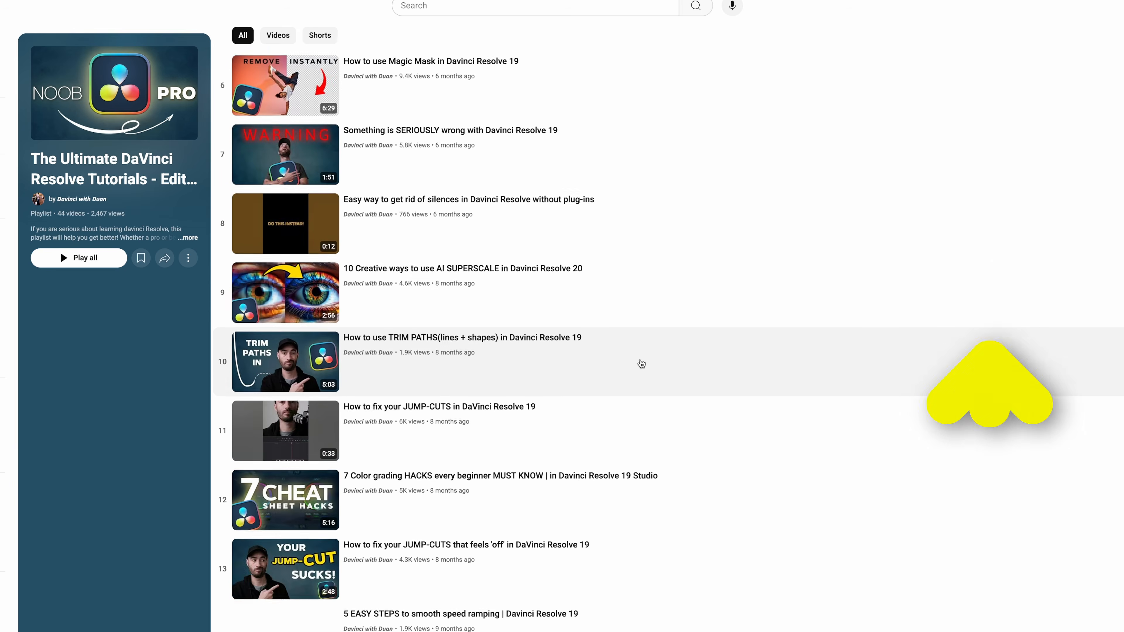
scroll(641, 364, "down", 8)
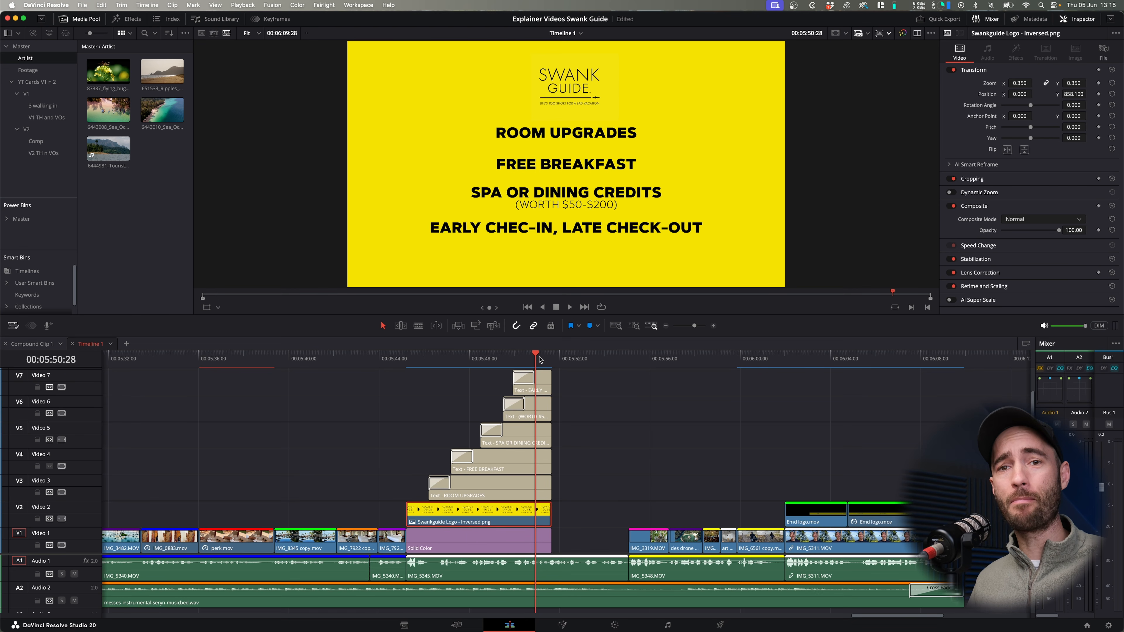
- Combine the five text titles, Swankguide Logo - Inversed.png and the Solid Color clip into one compound clip
scroll(539, 360, "right", 3)
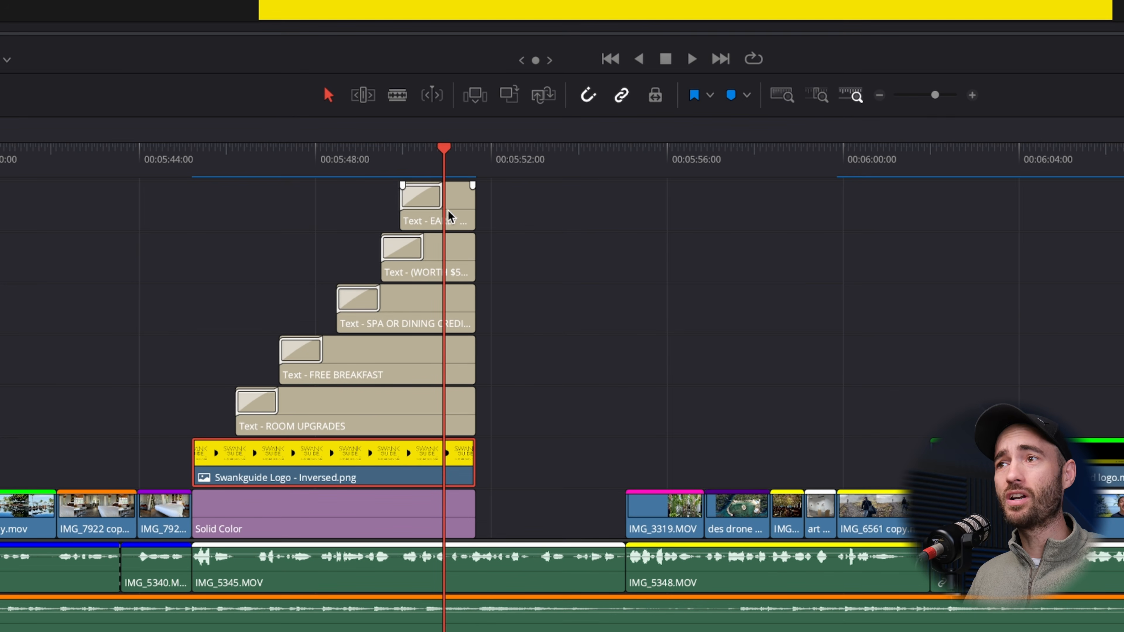
scroll(431, 412, "right", 1)
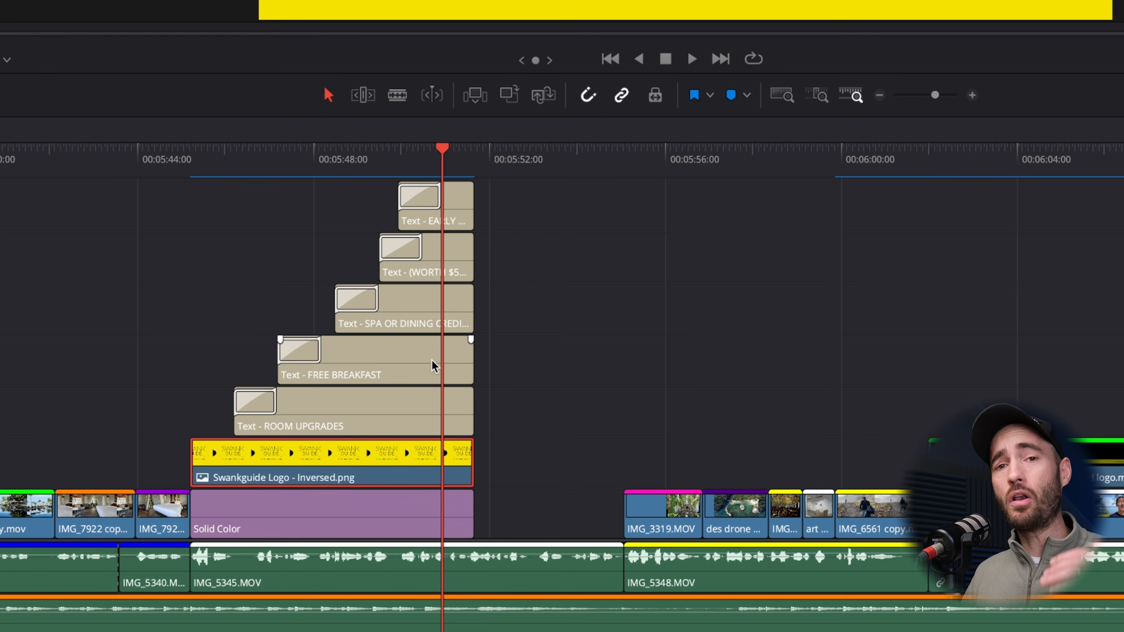
left_click_drag(515, 194, 322, 514)
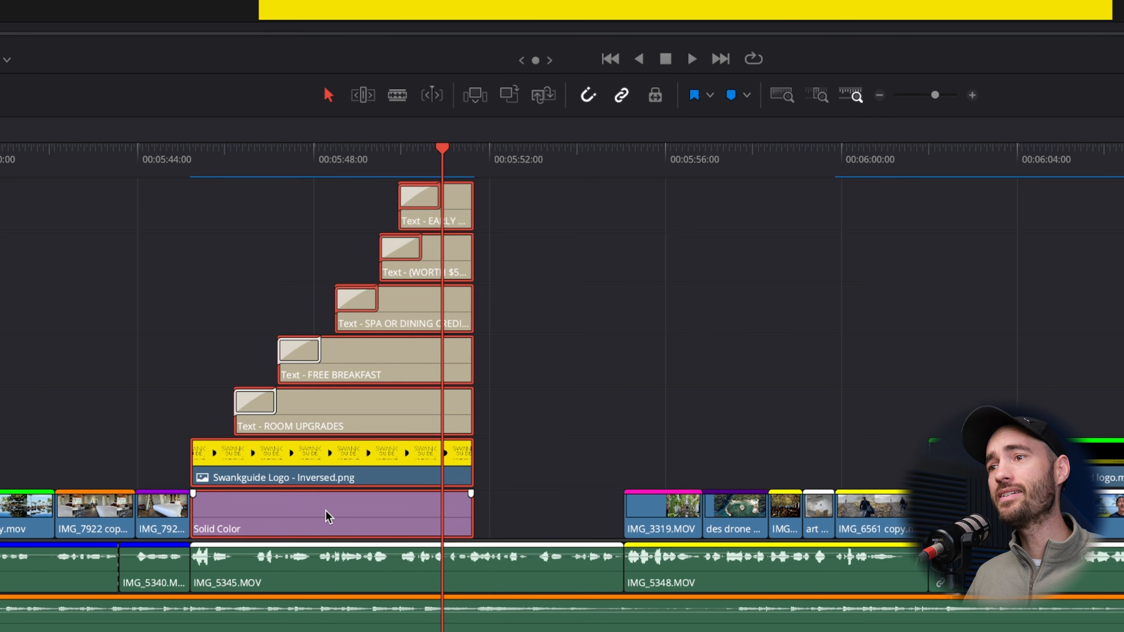
right_click(322, 511)
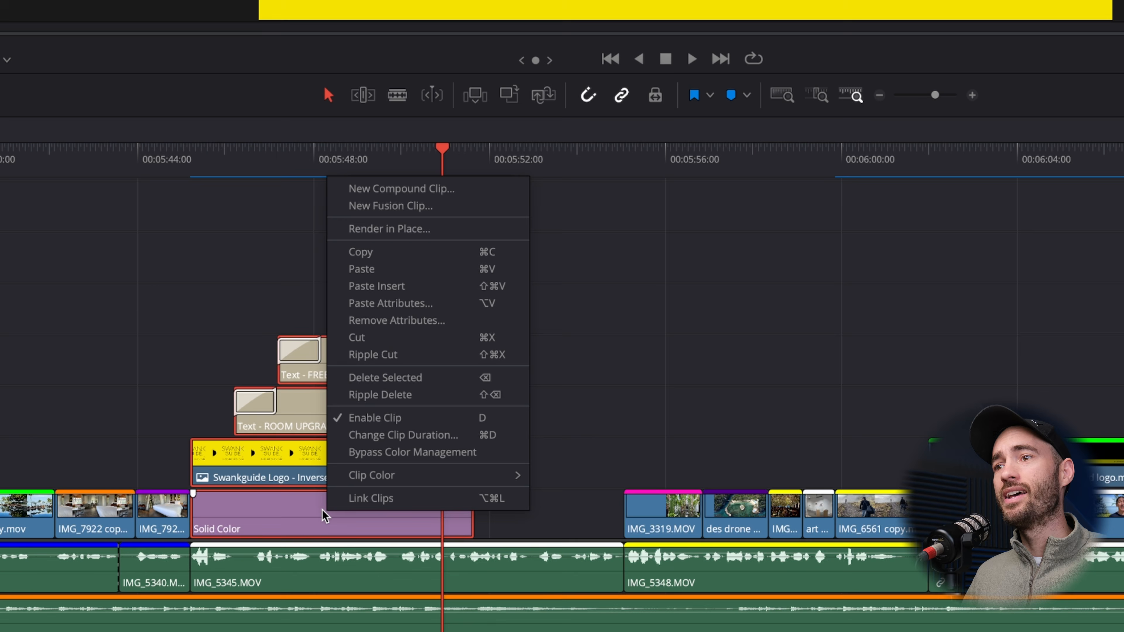
left_click(412, 195)
left_click(782, 129)
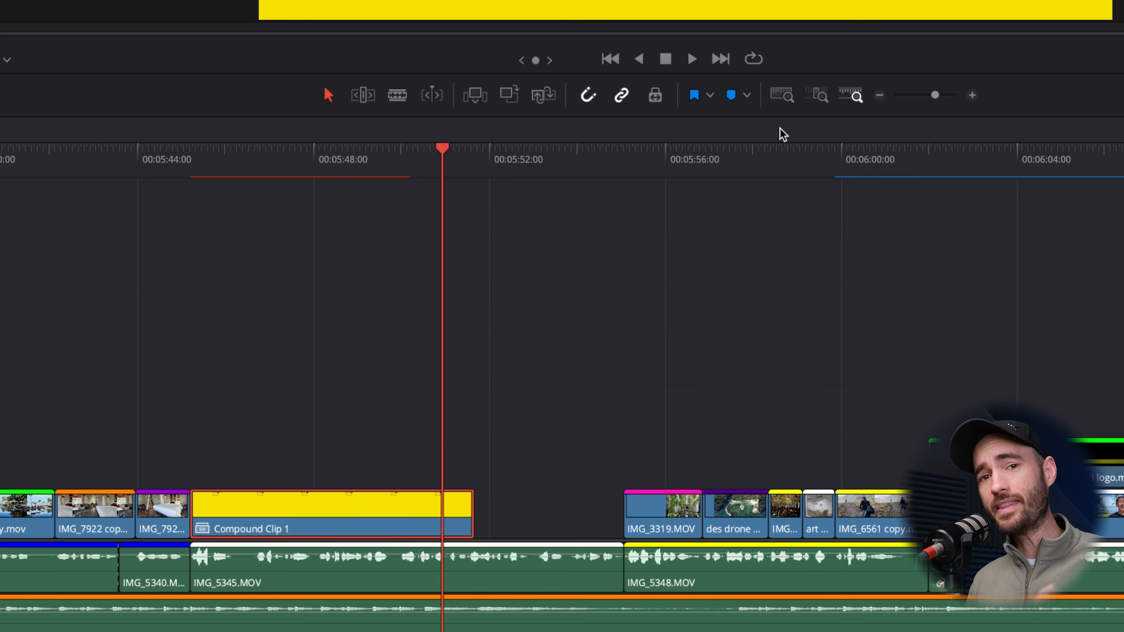
left_click(243, 153)
key("ctrl+equal")
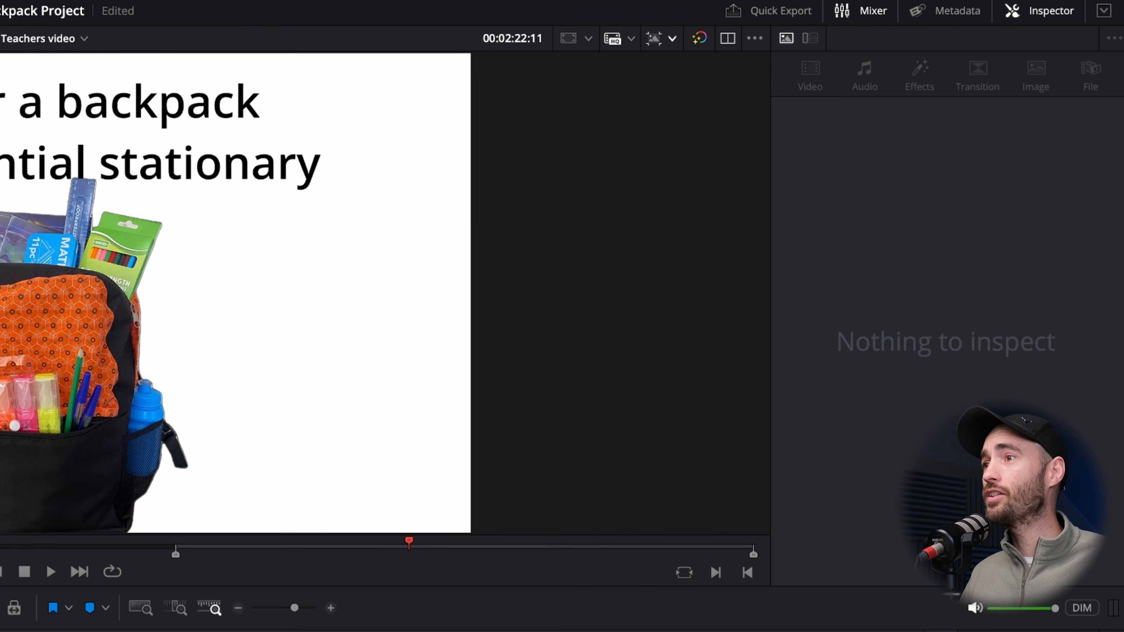
- Turn on the on-screen Transform controls for Backpack.png and resize and reposition the image directly in the viewer
left_click(660, 410)
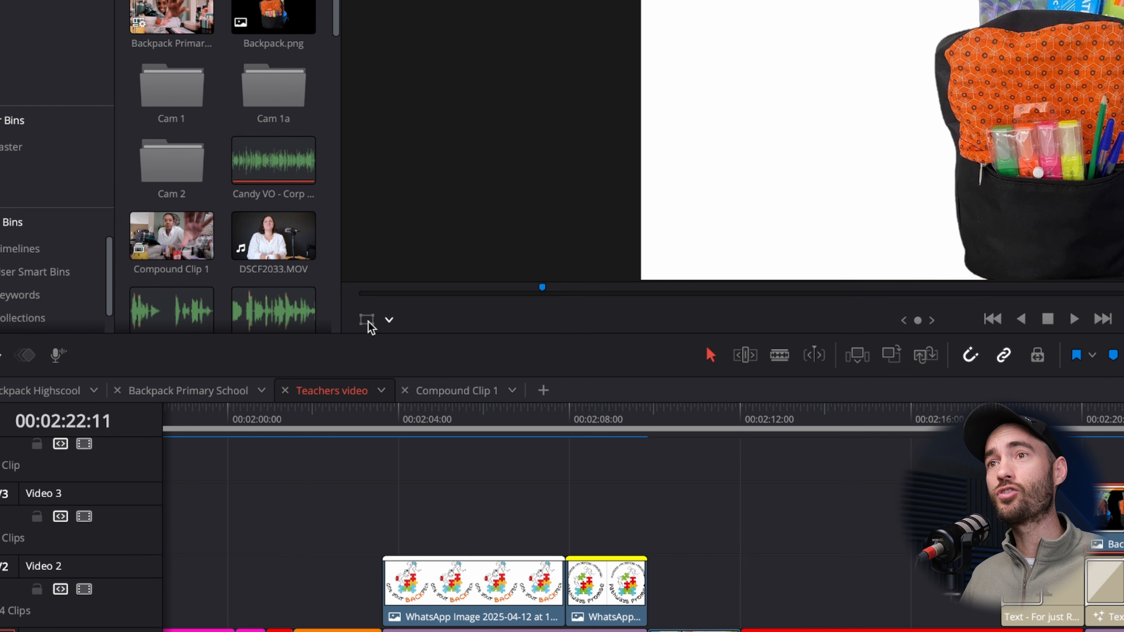
left_click(367, 320)
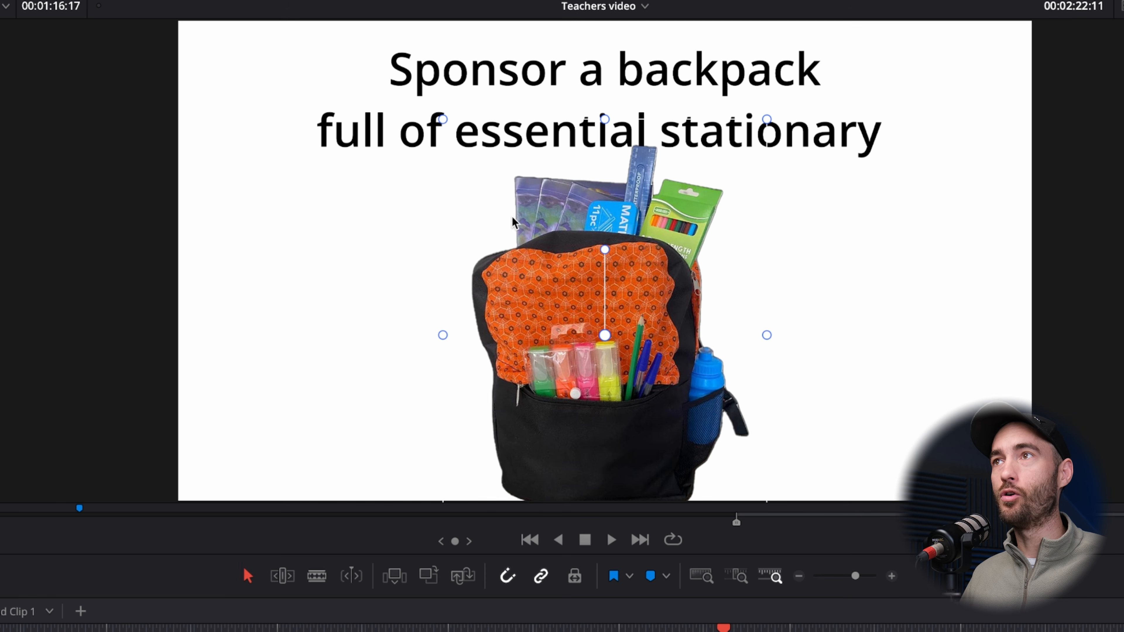
left_click_drag(443, 120, 465, 150)
left_click_drag(599, 381, 734, 360)
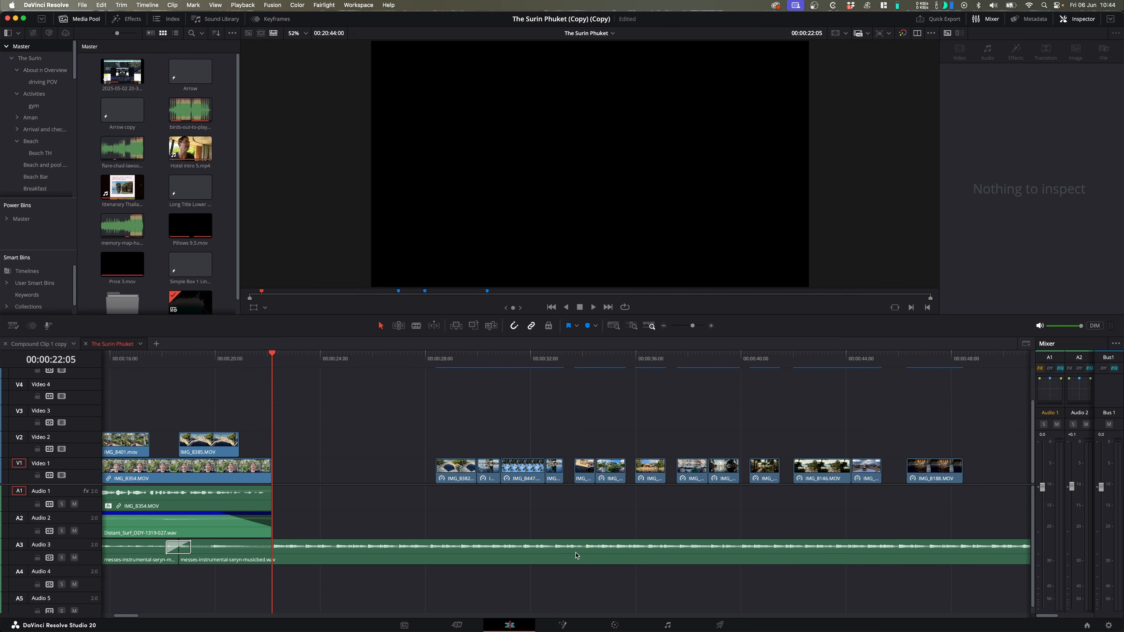
- Show music beats on the messes-instrumental-seryn-musicbed.wav clip, align the first two B-roll clips to them after IMG_8354.MOV, and play the section
right_click(317, 557)
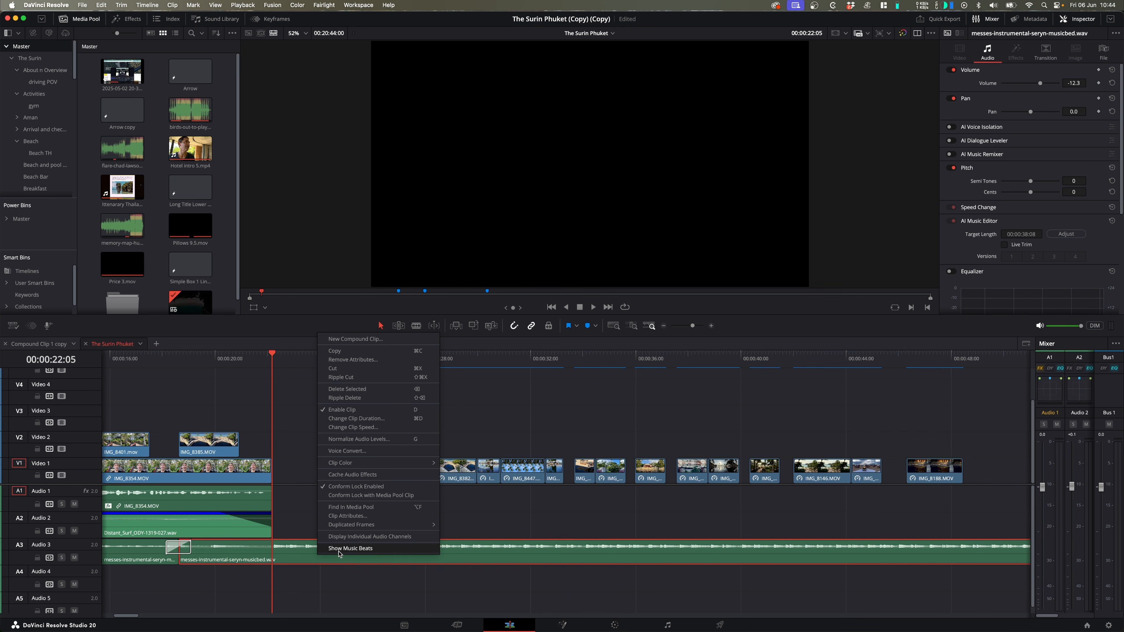
left_click(387, 550)
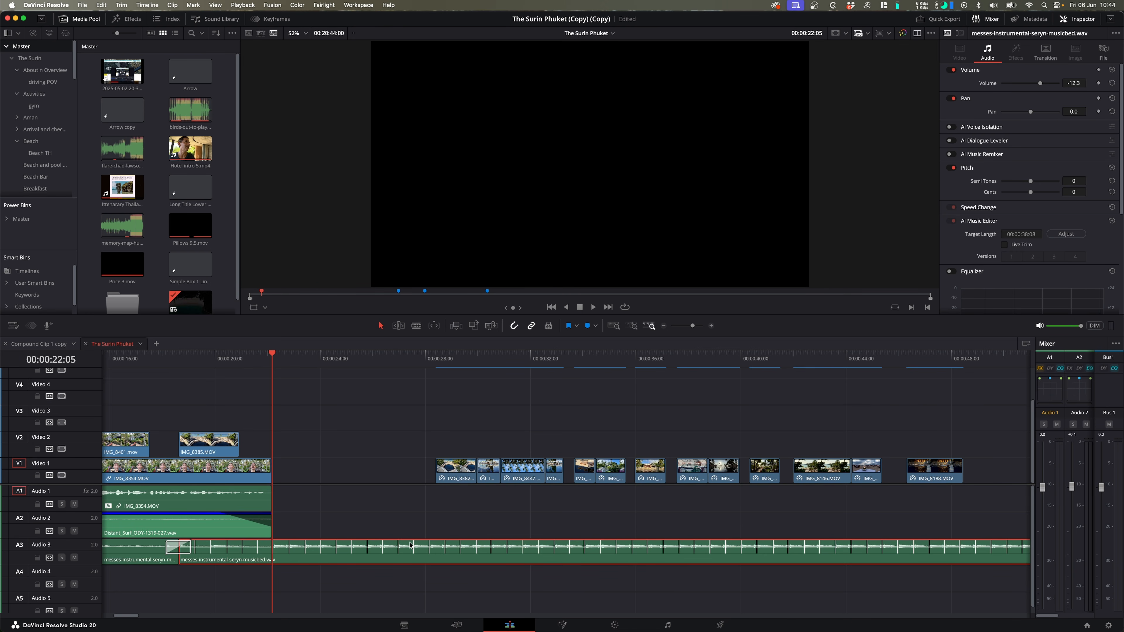
left_click_drag(449, 483, 304, 469)
left_click_drag(492, 470, 332, 467)
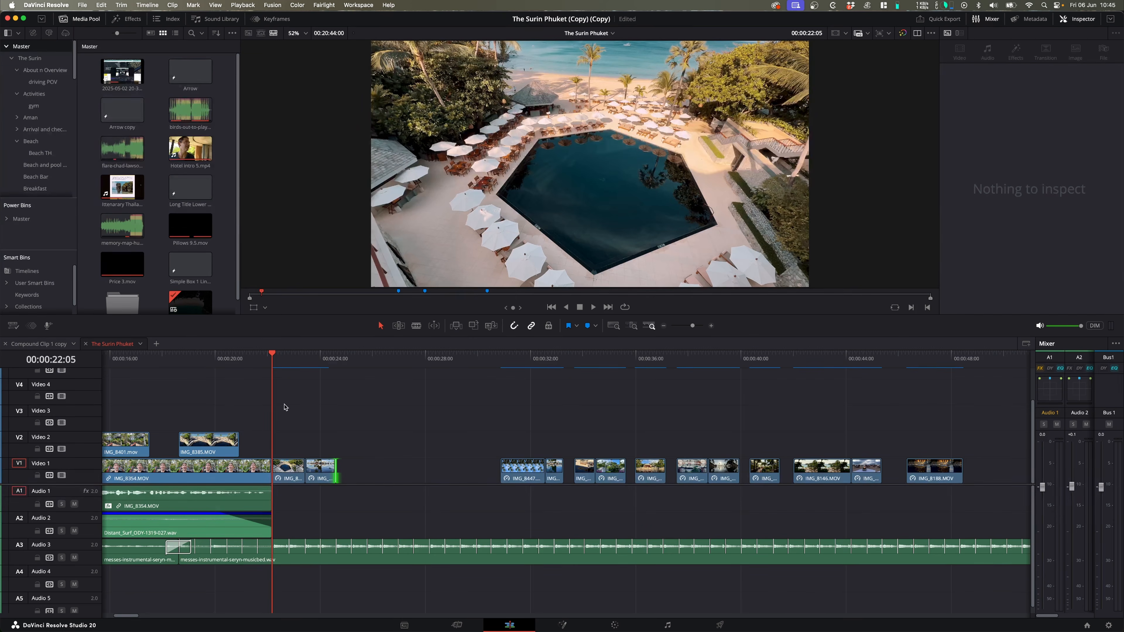
left_click(266, 359)
key("space")
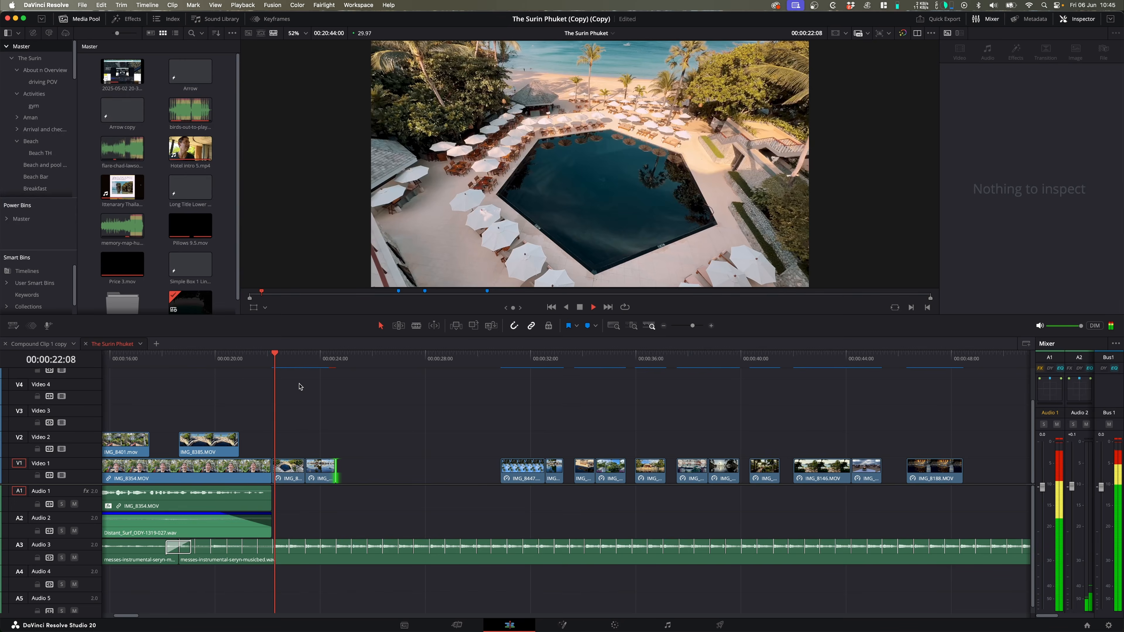
key("space")
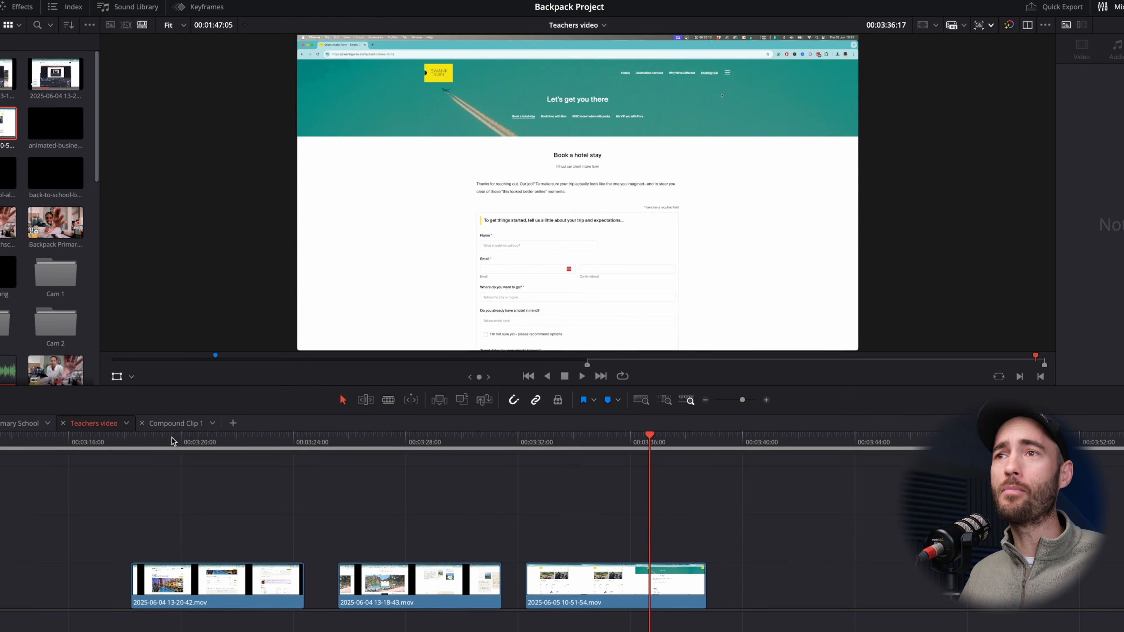
- Set the first screen recording's zoom to 1.150 and its Y position to 120 to crop out the browser bar
left_click(197, 440)
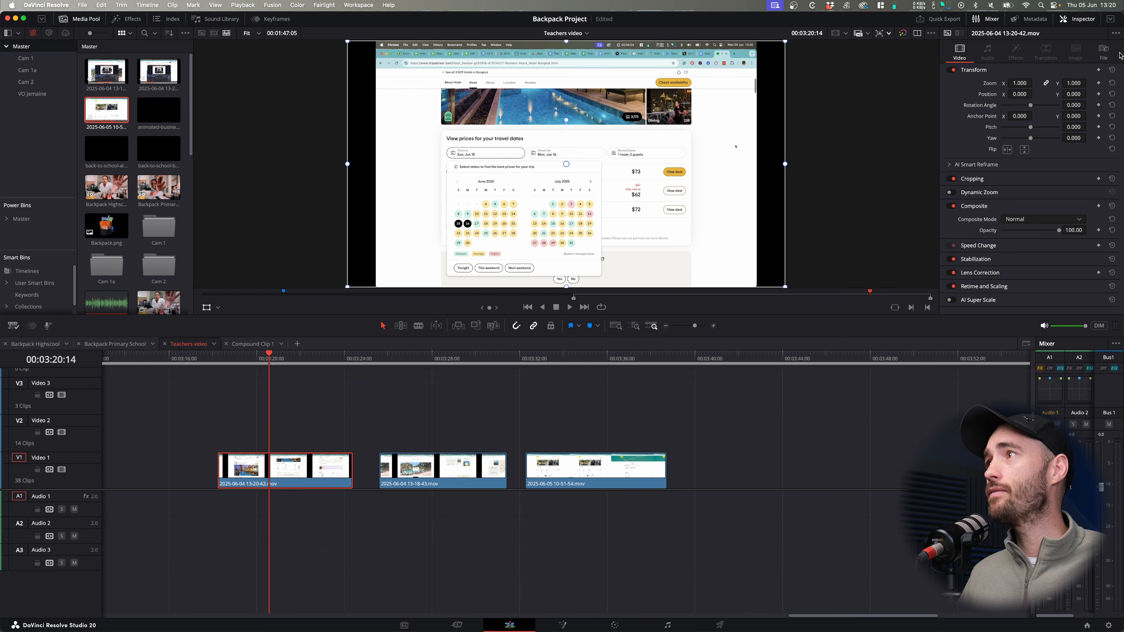
left_click_drag(1020, 83, 1089, 93)
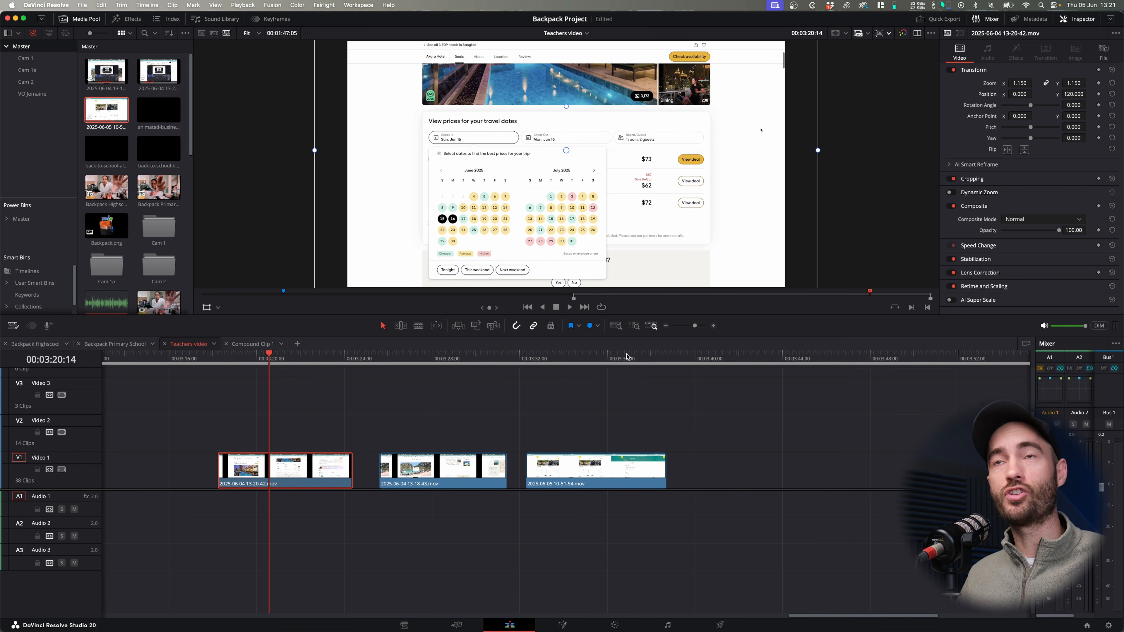
- Copy the first screen recording and paste its Position, Zoom, Scale X and Scale Y attributes onto the other two recordings
left_click_drag(444, 360, 599, 360)
left_click(295, 476)
key("super+c")
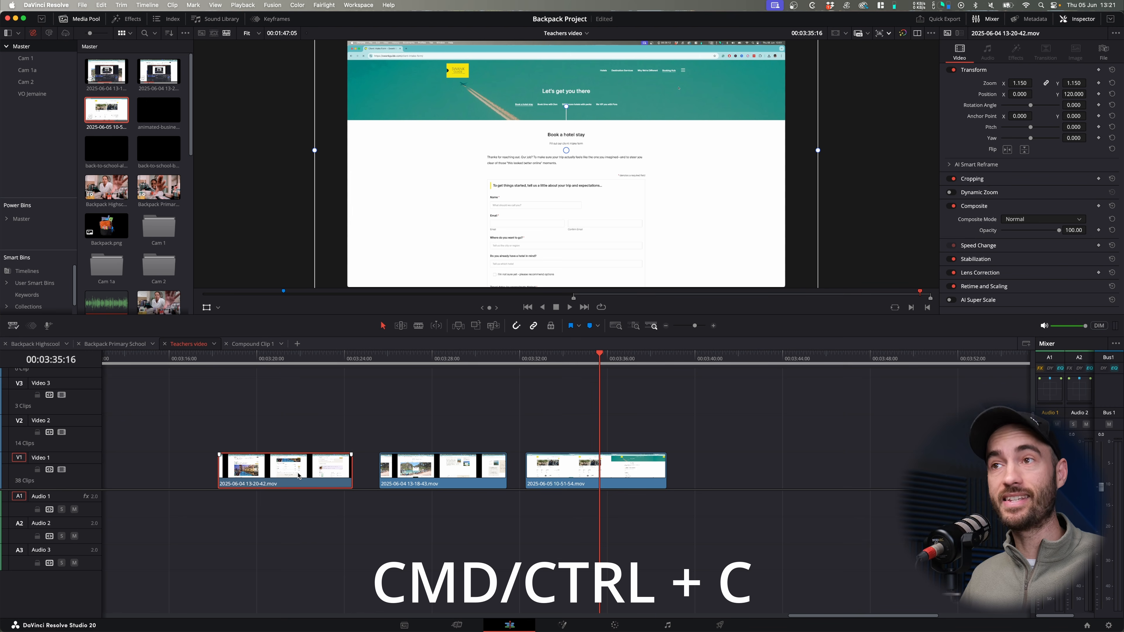
left_click_drag(638, 417, 442, 486)
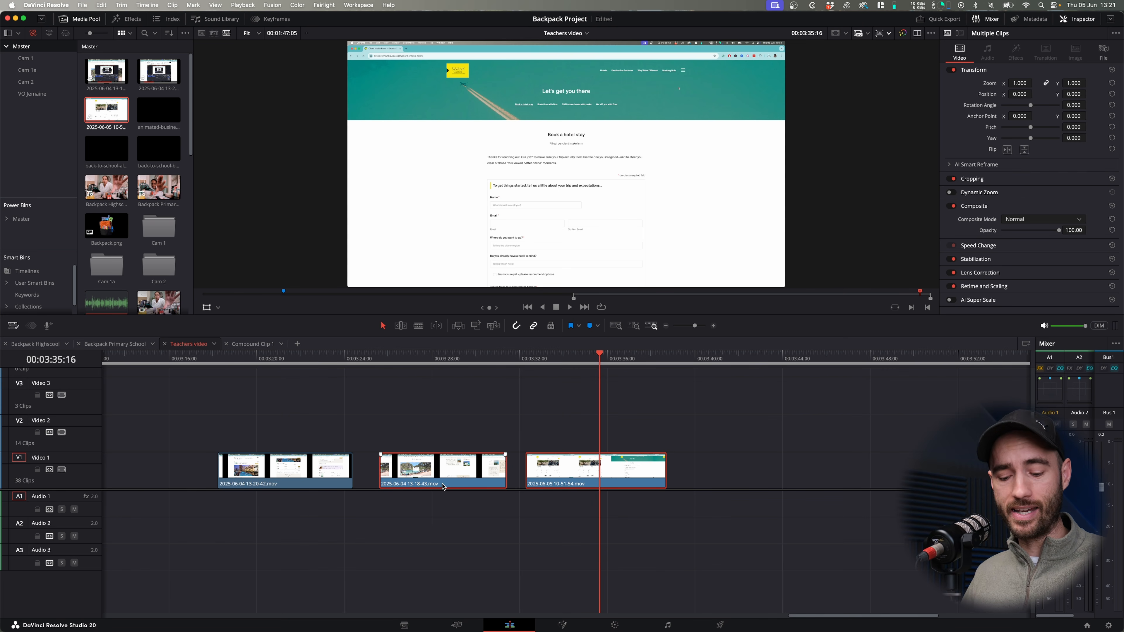
key("alt+v")
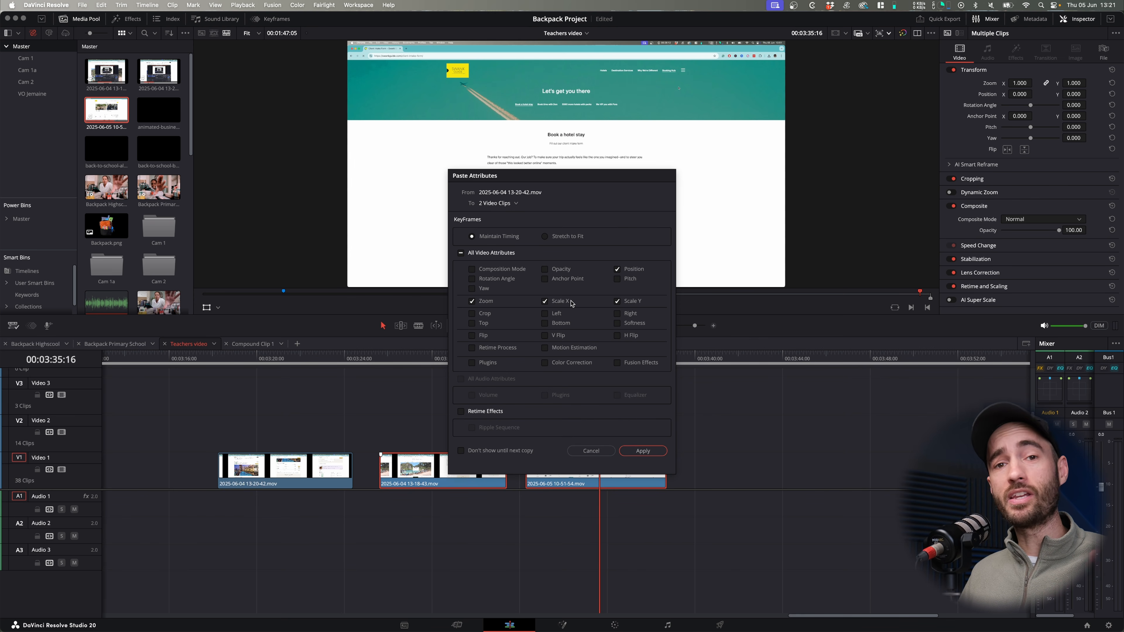
left_click(642, 450)
left_click_drag(435, 359, 425, 359)
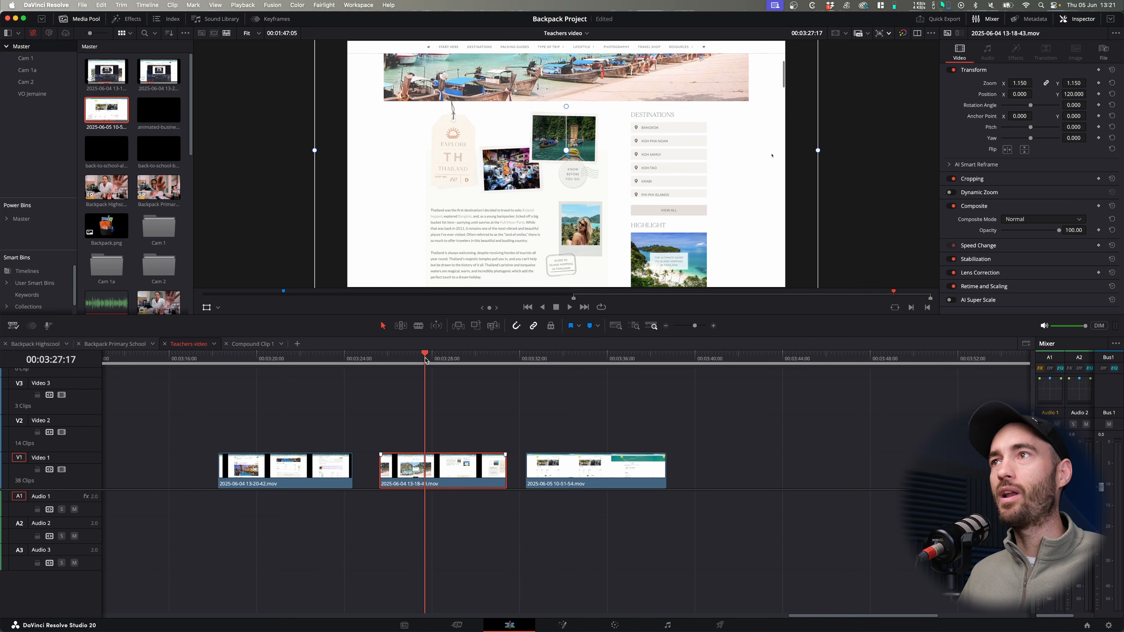